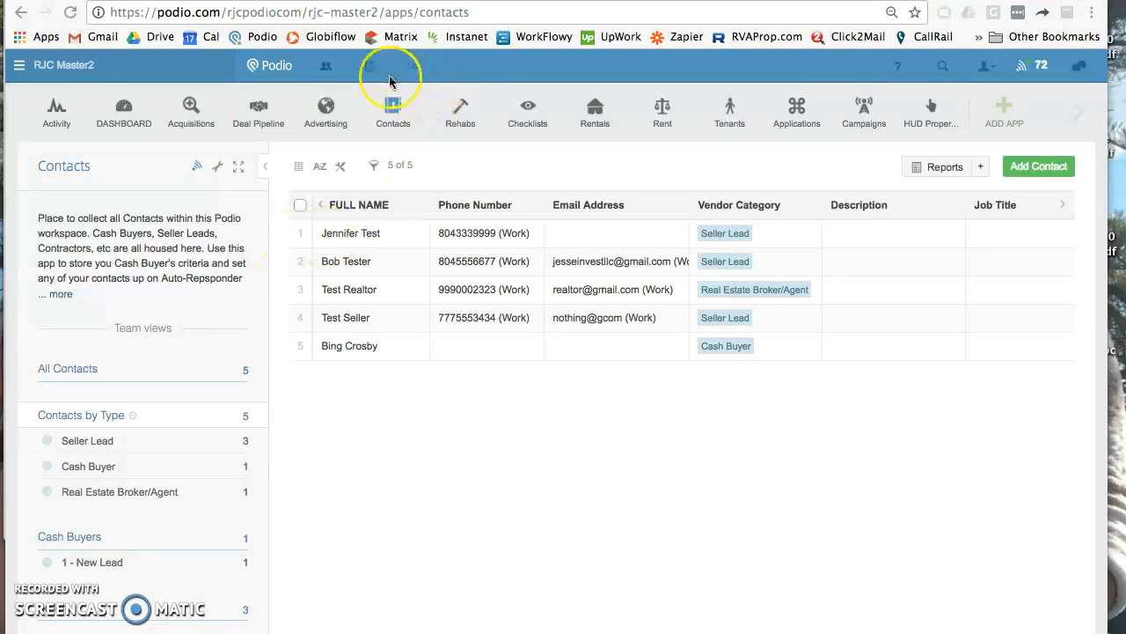
# Open the webform setup of the Contacts app and remove both rvapropertysolutions.com entries from its allowed domains
pyautogui.click(219, 168)
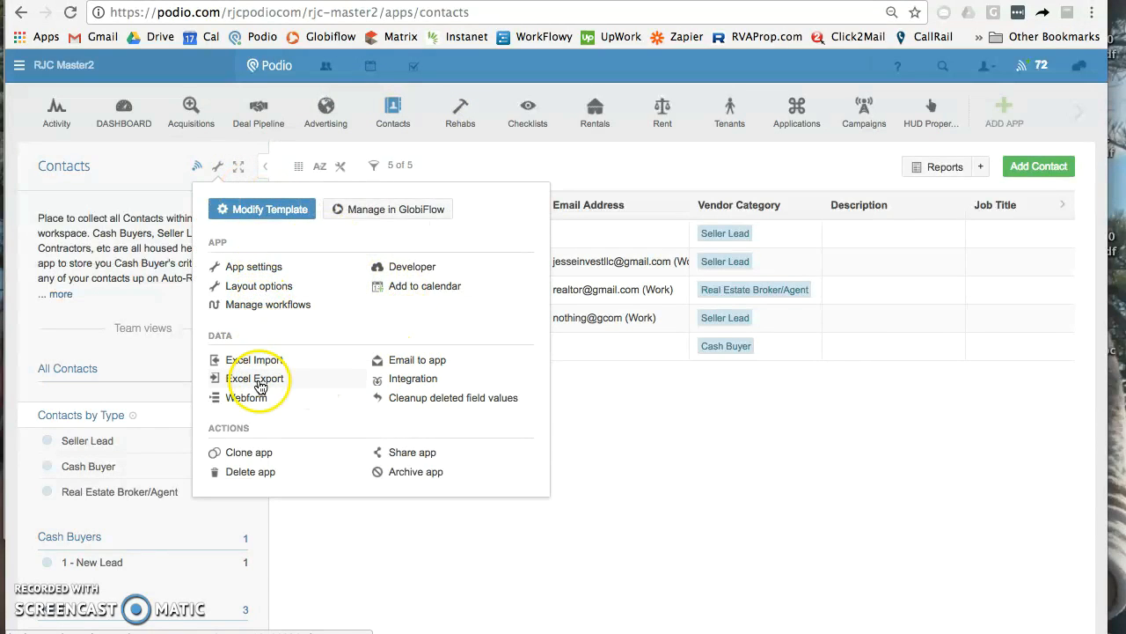
pyautogui.click(256, 400)
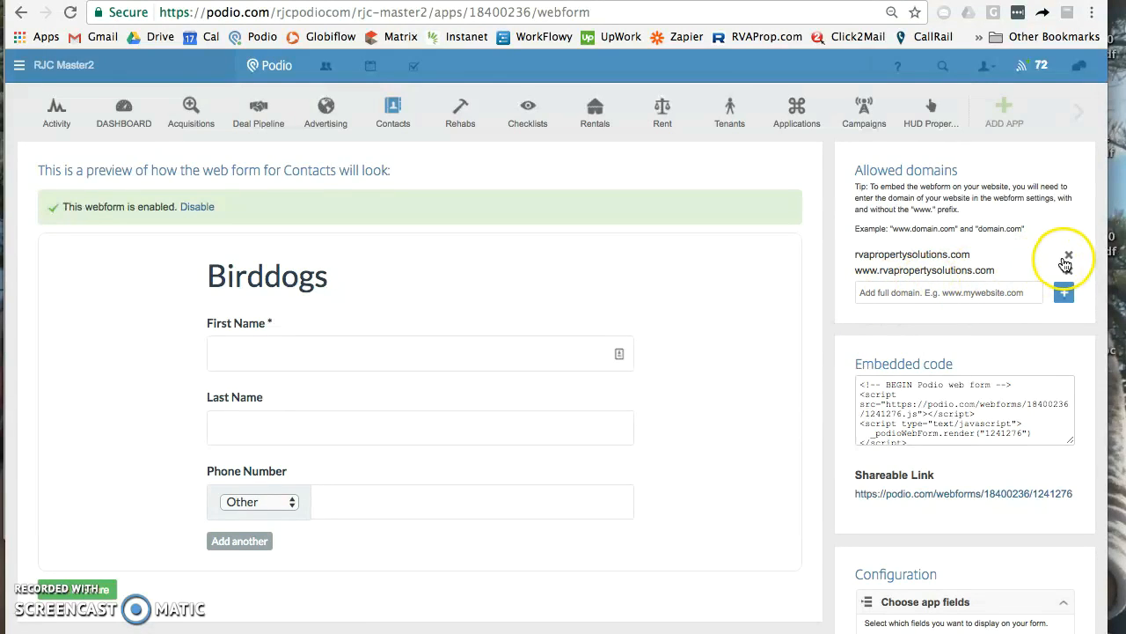
pyautogui.click(1068, 255)
pyautogui.click(1068, 255)
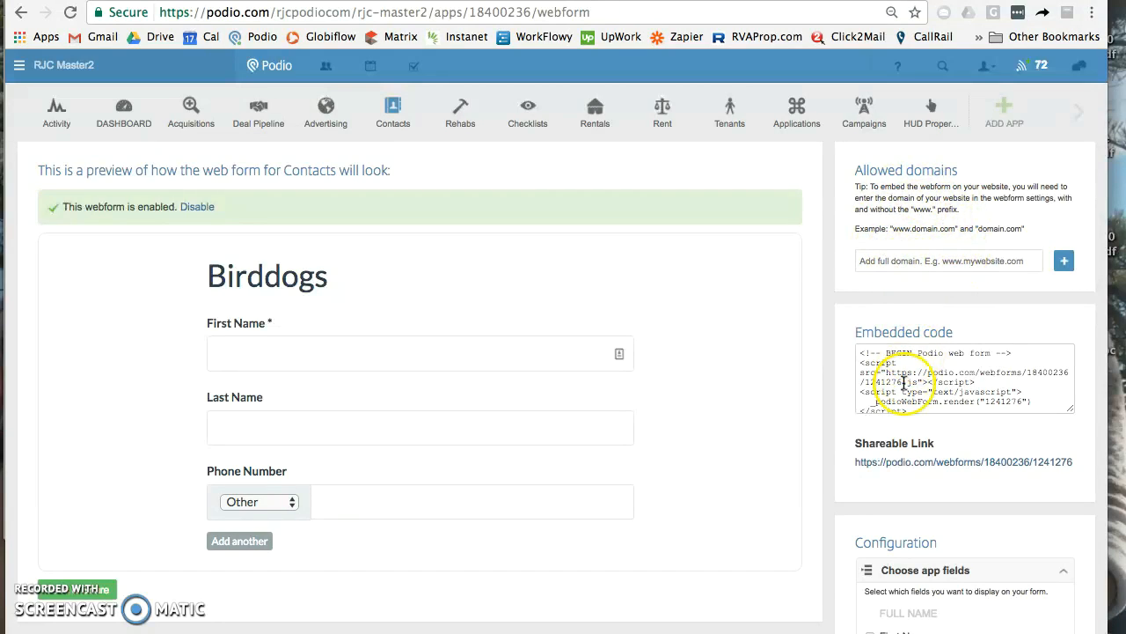
# Include the Buyer Status, Areas Wanted, Criteria: Beds, Criteria: Baths and Criteria: Price fields on the webform, leaving Source of Cash Buyer excluded
pyautogui.scroll(-3, 846, 334)
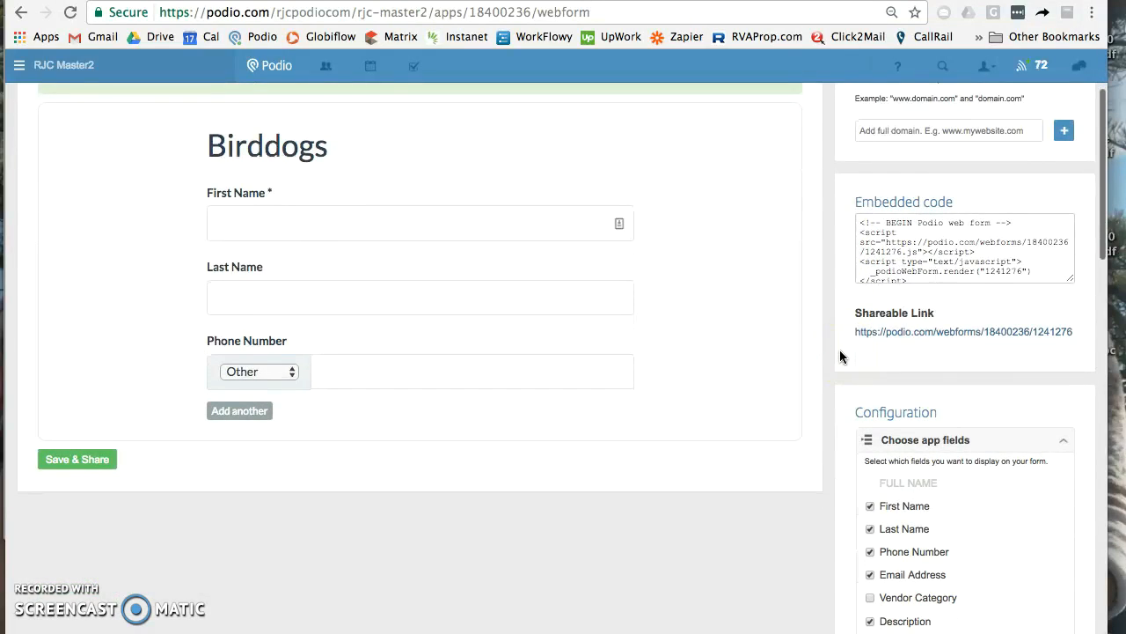
pyautogui.scroll(-3, 840, 356)
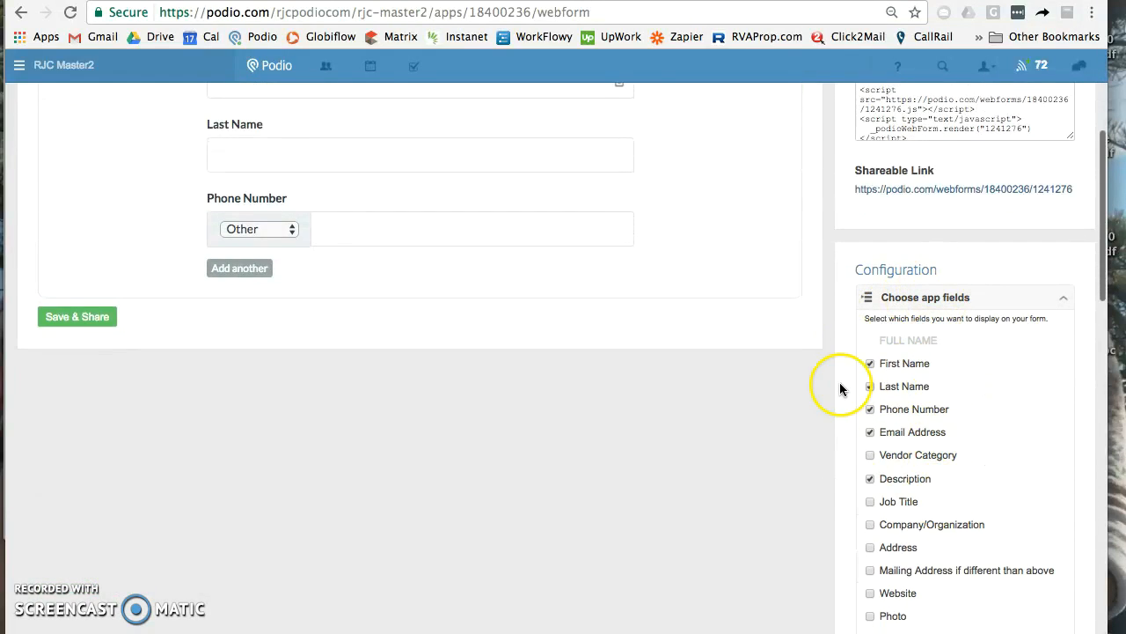
pyautogui.scroll(6, 840, 388)
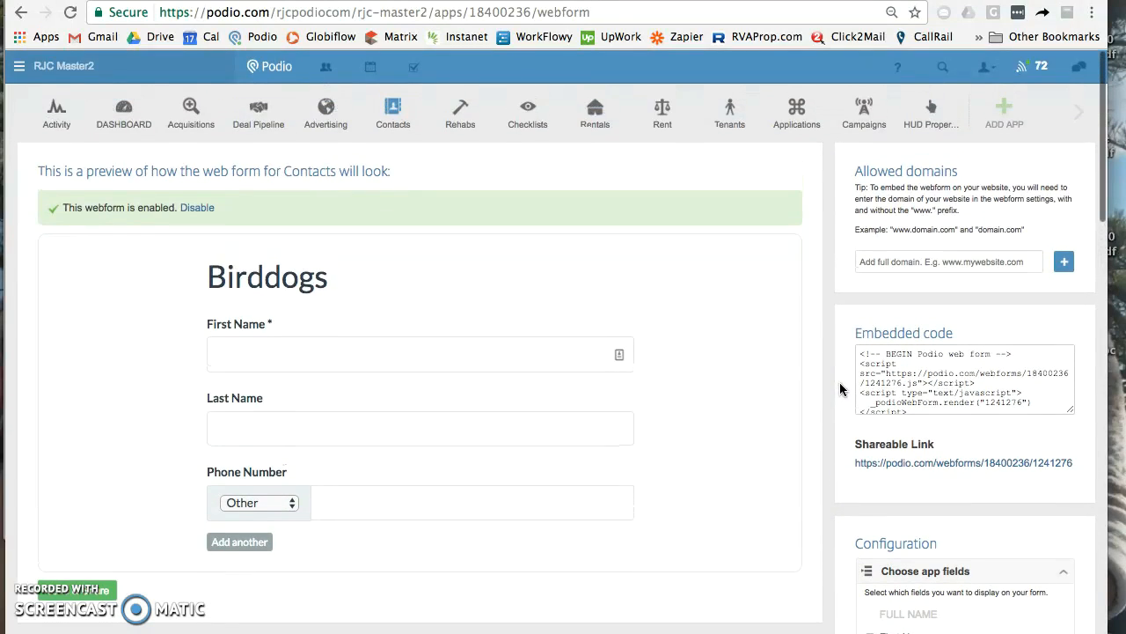
pyautogui.scroll(-1, 840, 385)
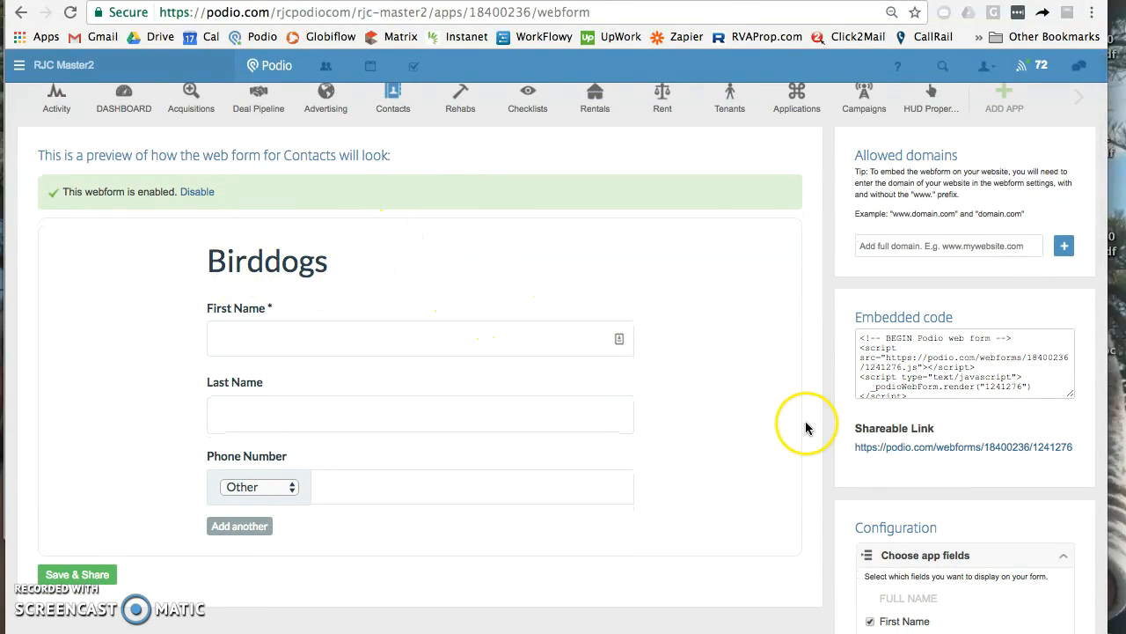
pyautogui.scroll(-5, 805, 427)
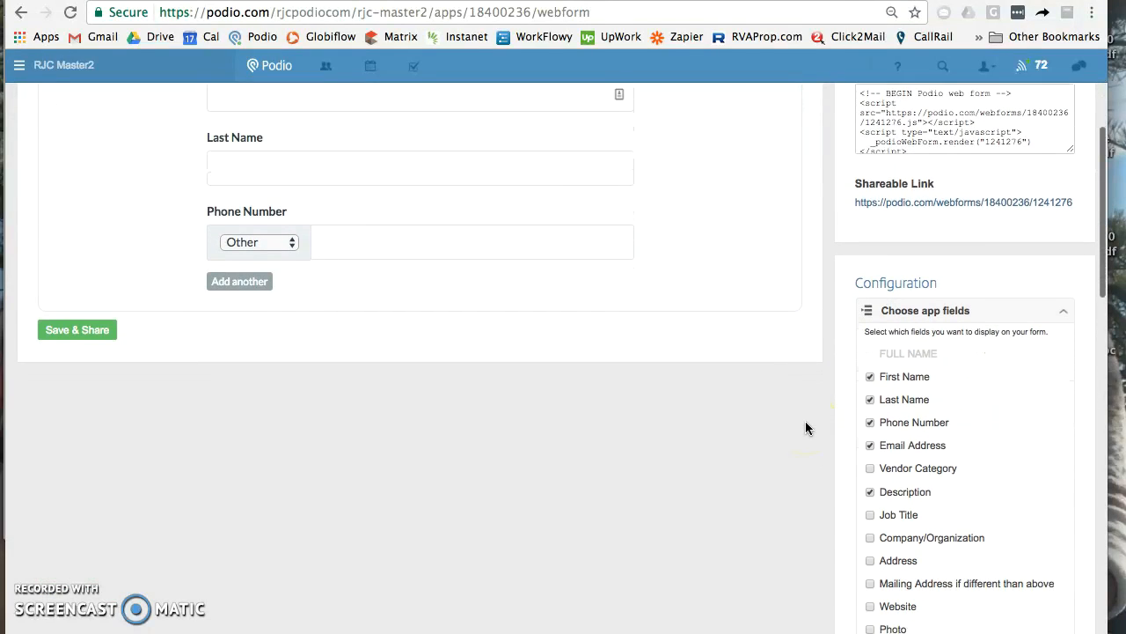
pyautogui.scroll(-1, 806, 428)
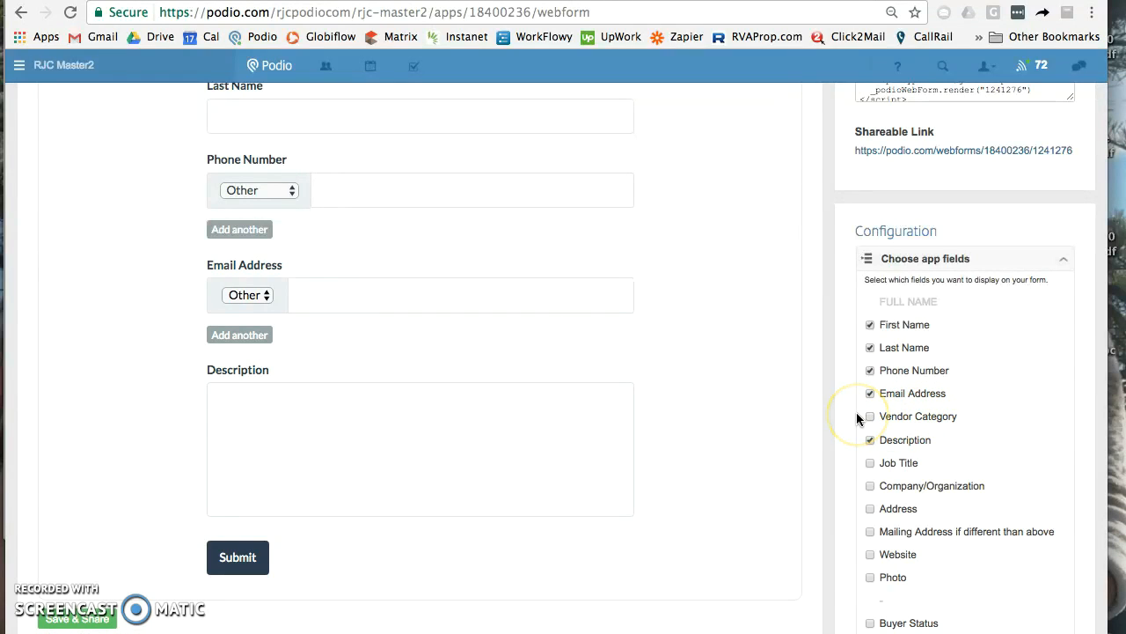
pyautogui.scroll(-2, 852, 433)
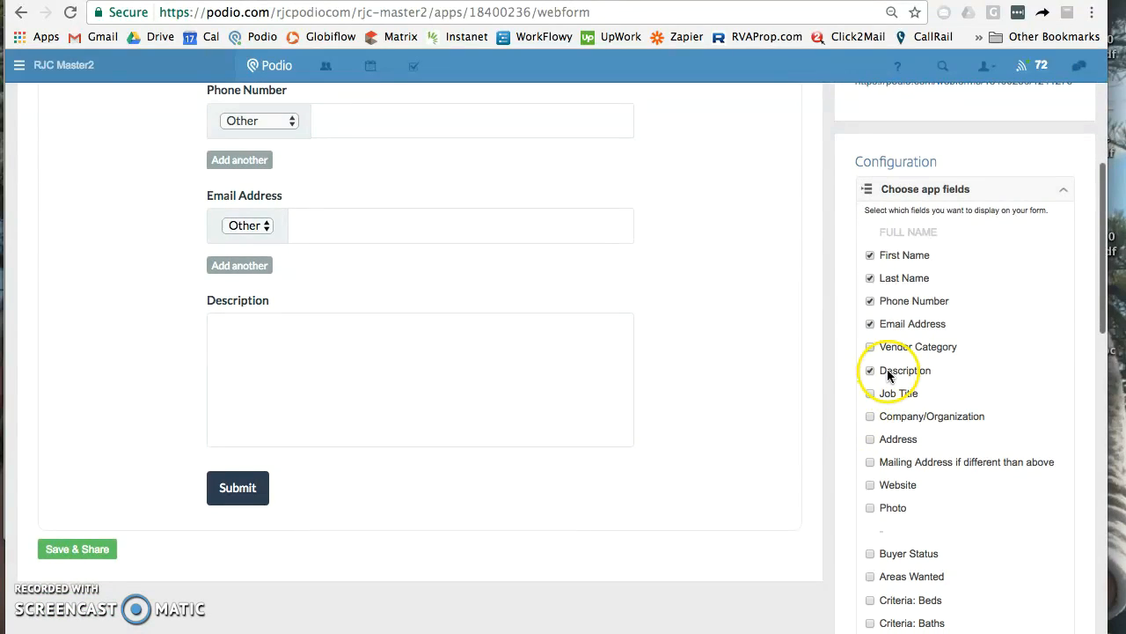
pyautogui.scroll(-5, 844, 448)
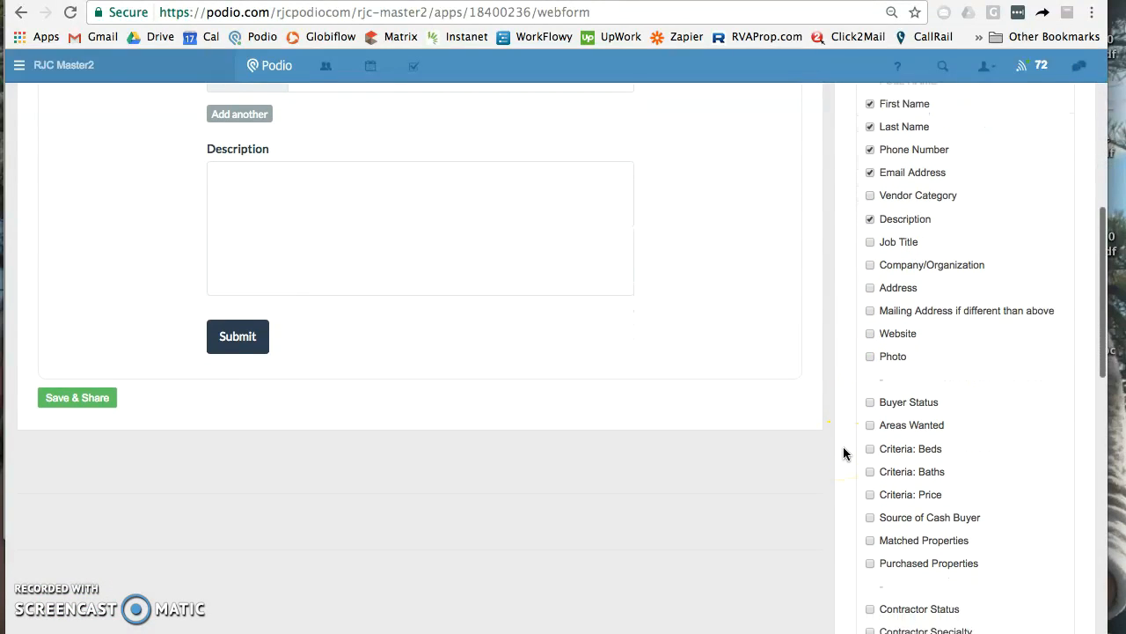
pyautogui.click(870, 372)
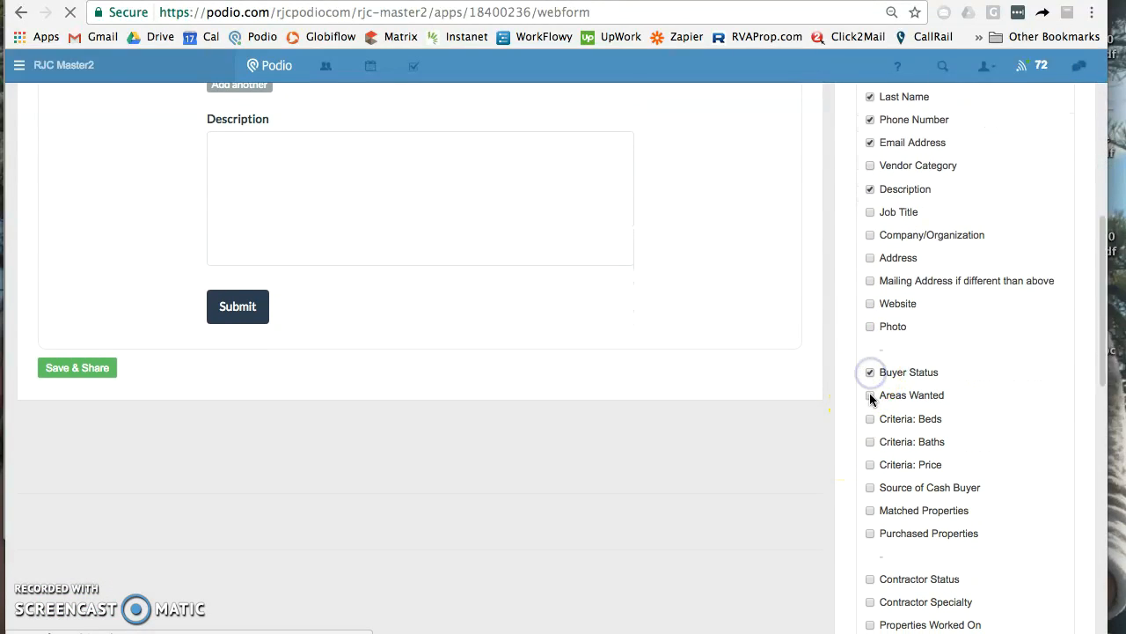
pyautogui.click(870, 396)
pyautogui.click(871, 419)
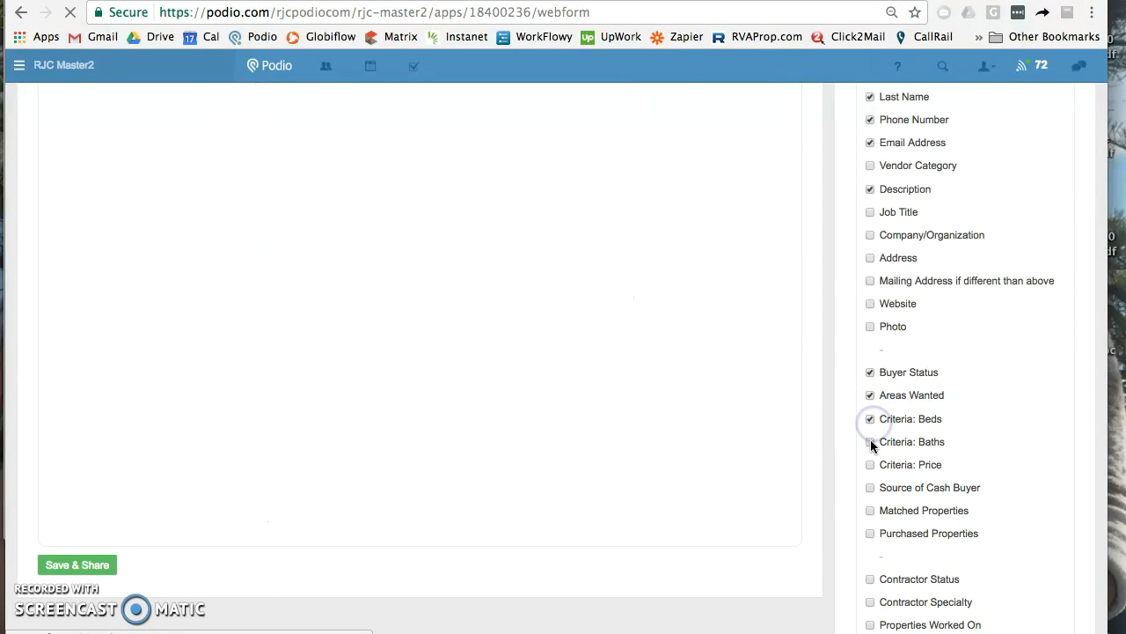
pyautogui.click(870, 442)
pyautogui.click(870, 465)
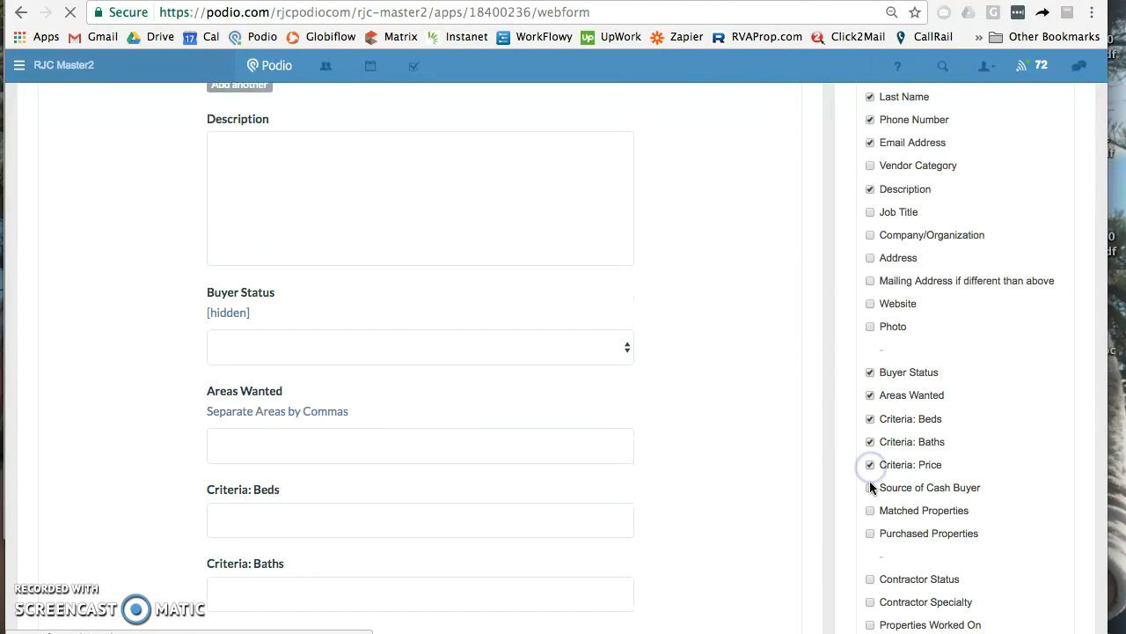
pyautogui.click(870, 487)
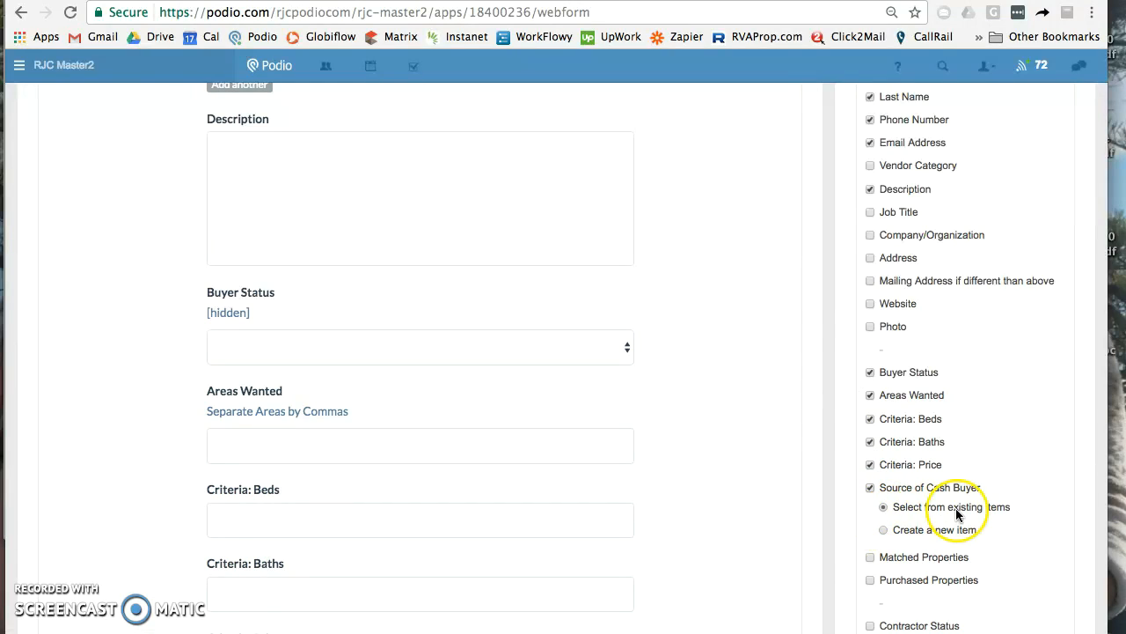
pyautogui.click(870, 489)
# Check the Buyer Status field in the form preview and remove it from the webform
pyautogui.scroll(-1, 861, 512)
pyautogui.scroll(-3, 861, 513)
pyautogui.scroll(5, 861, 512)
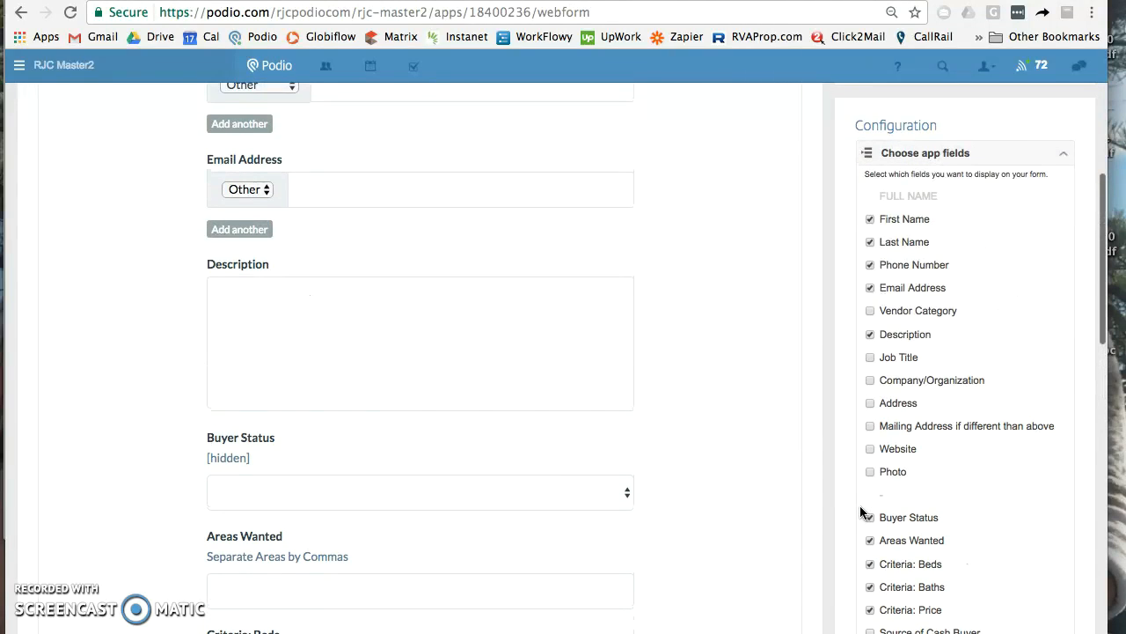
pyautogui.scroll(10, 860, 512)
pyautogui.scroll(-2, 730, 406)
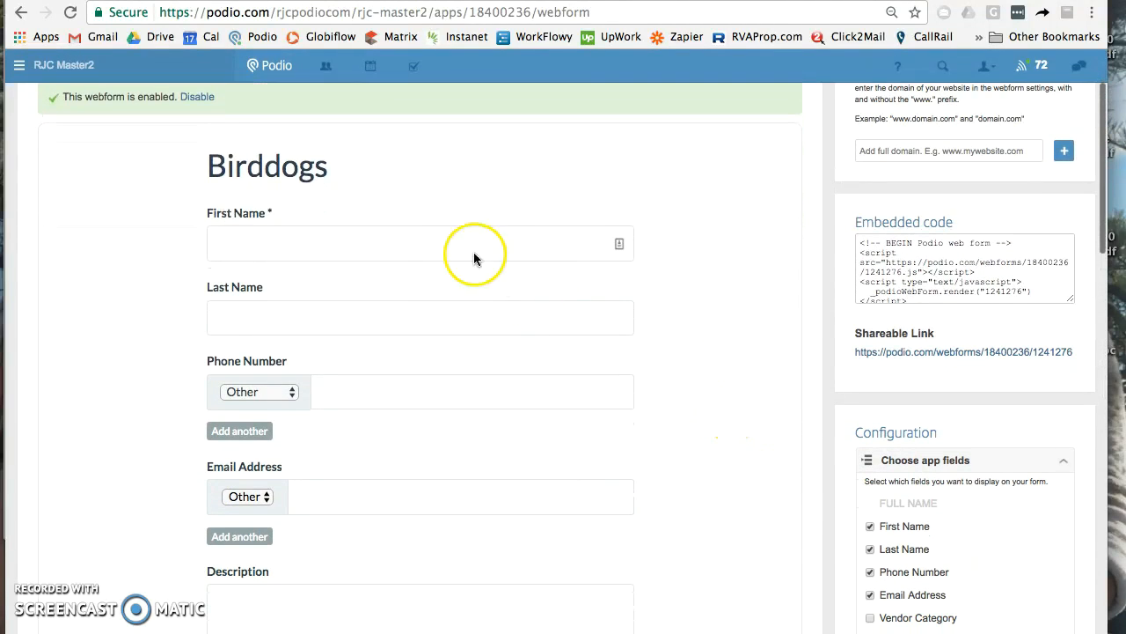
pyautogui.scroll(-5, 455, 464)
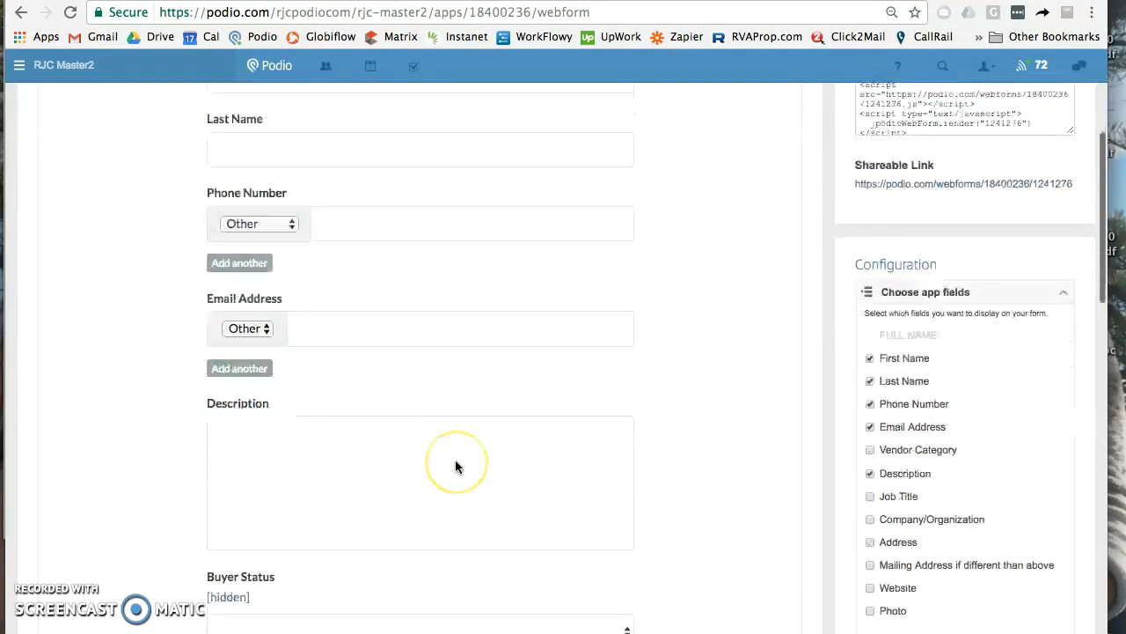
pyautogui.scroll(-5, 352, 420)
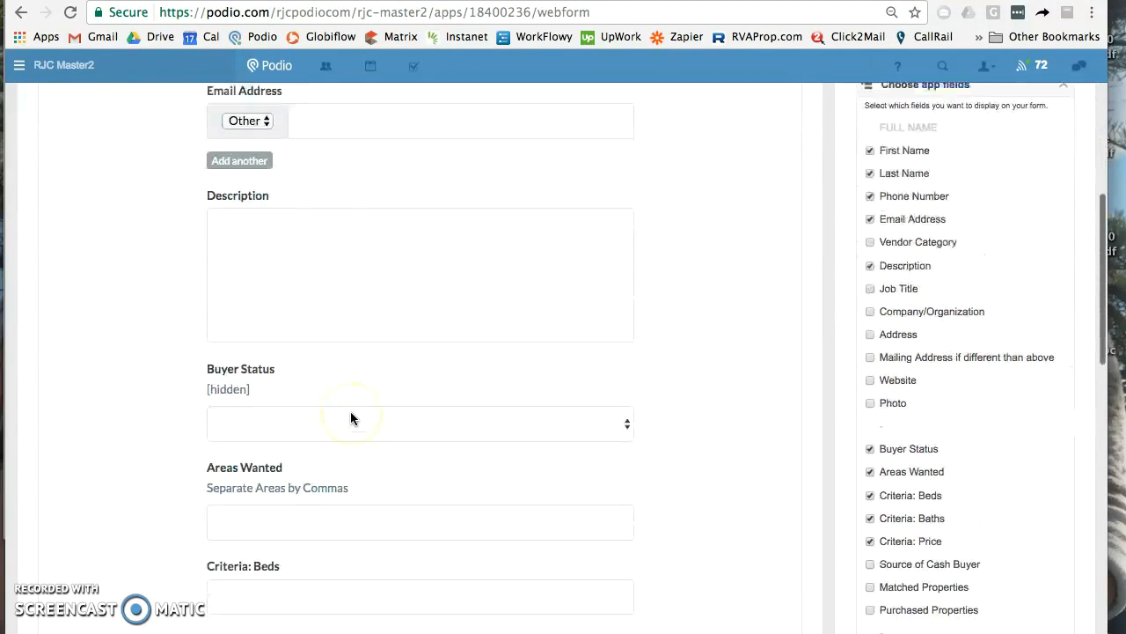
pyautogui.click(627, 379)
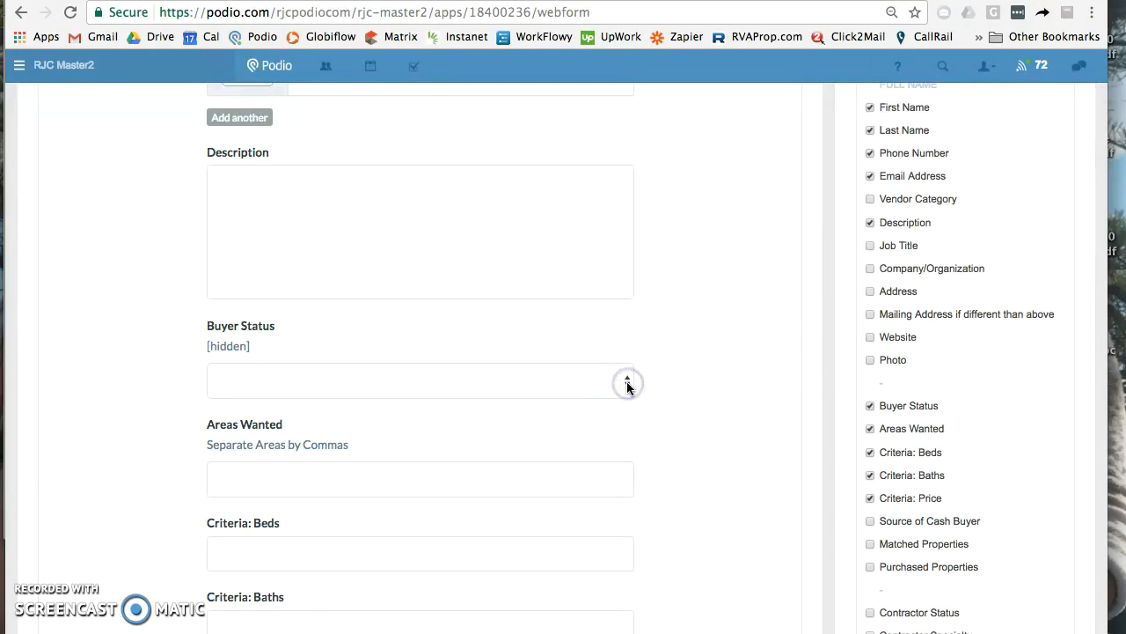
pyautogui.click(870, 406)
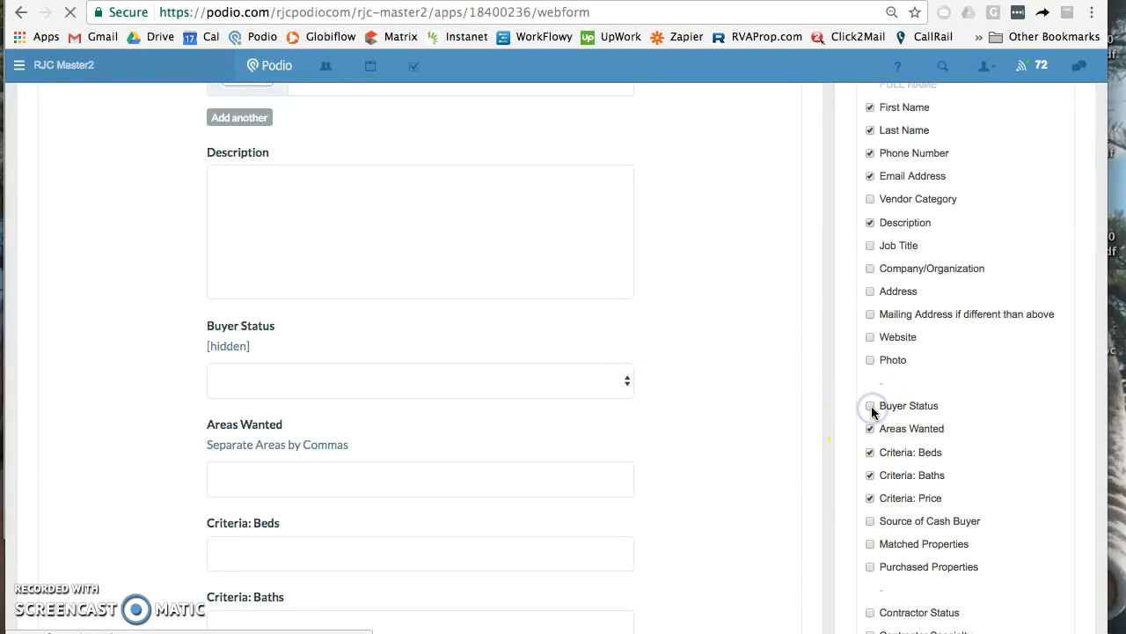
pyautogui.click(650, 395)
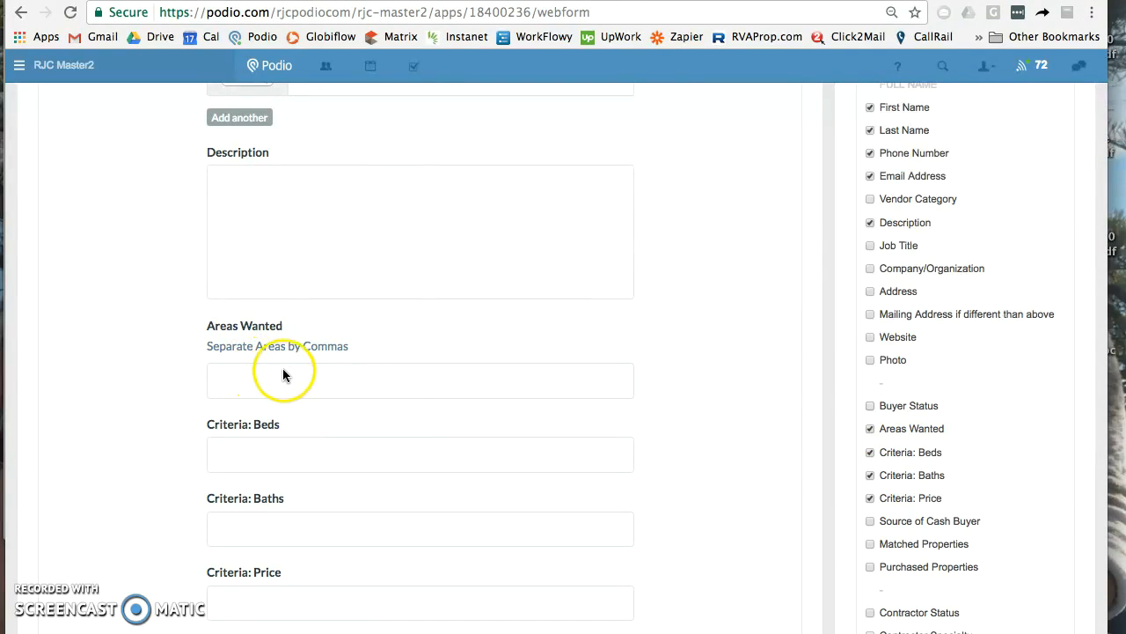
# Review the form preview, from the heading and contact fields to the areas wanted and buying criteria
pyautogui.scroll(-3, 314, 378)
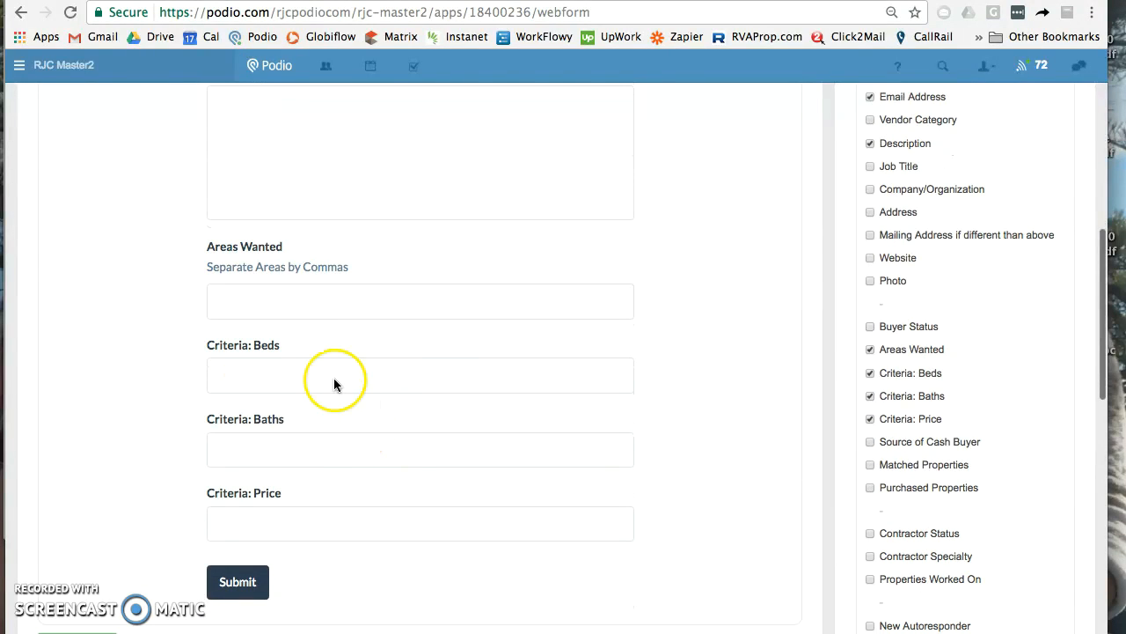
pyautogui.scroll(-2, 334, 518)
pyautogui.scroll(5, 335, 519)
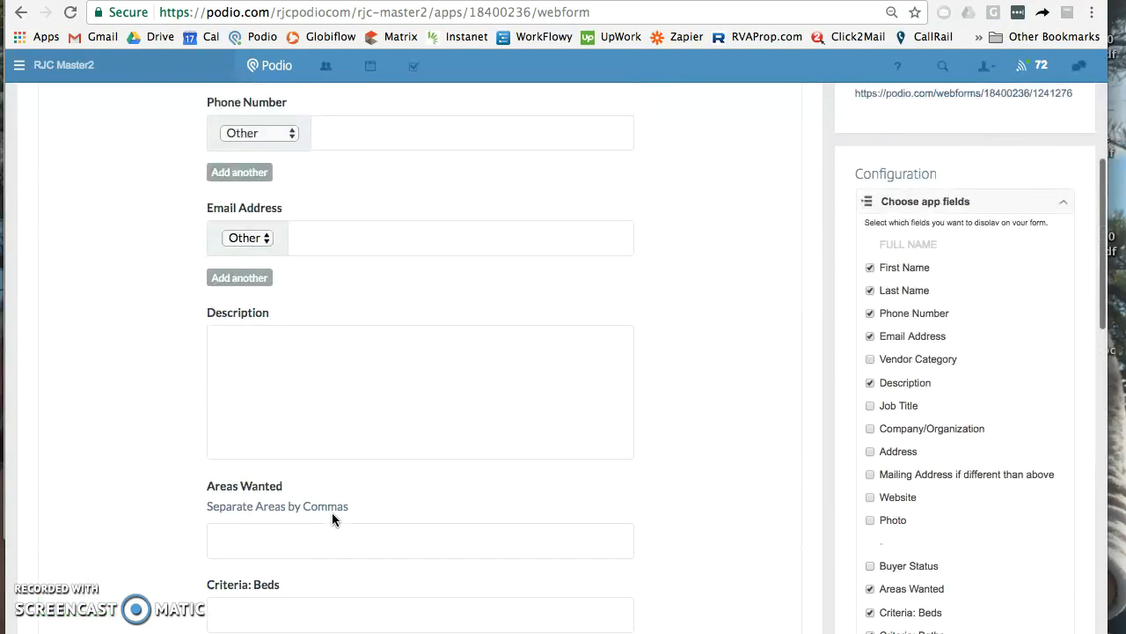
pyautogui.scroll(2, 335, 519)
pyautogui.scroll(-4, 335, 519)
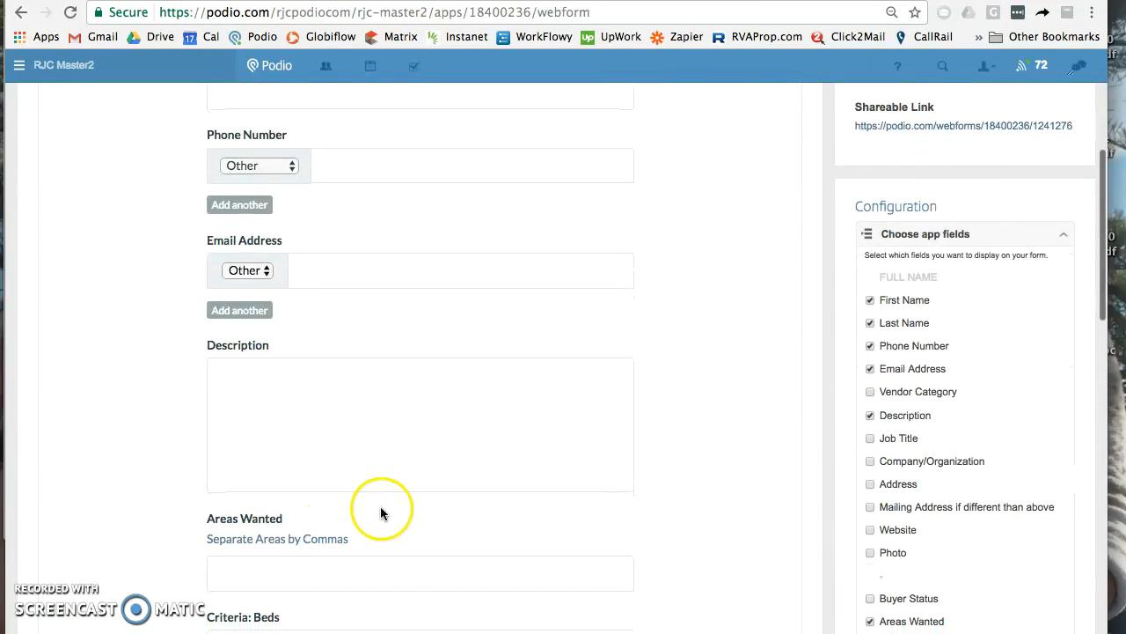
pyautogui.scroll(8, 407, 506)
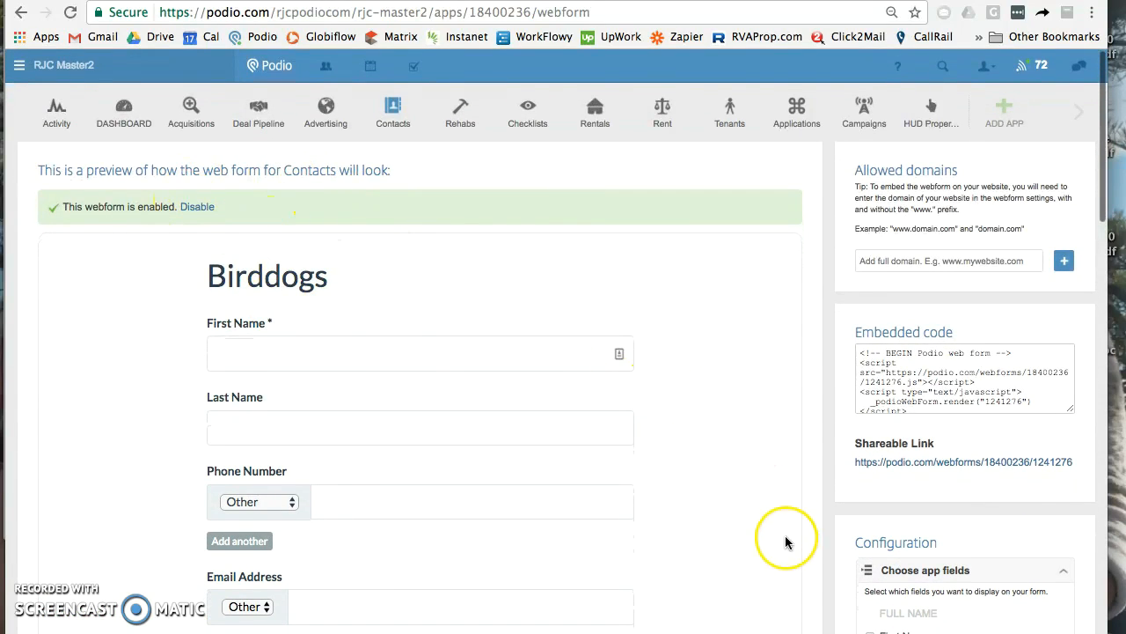
# Change the webform's title to "Cash Buyer VIP List" and leave its description blank
pyautogui.scroll(-4, 785, 537)
pyautogui.scroll(-10, 783, 543)
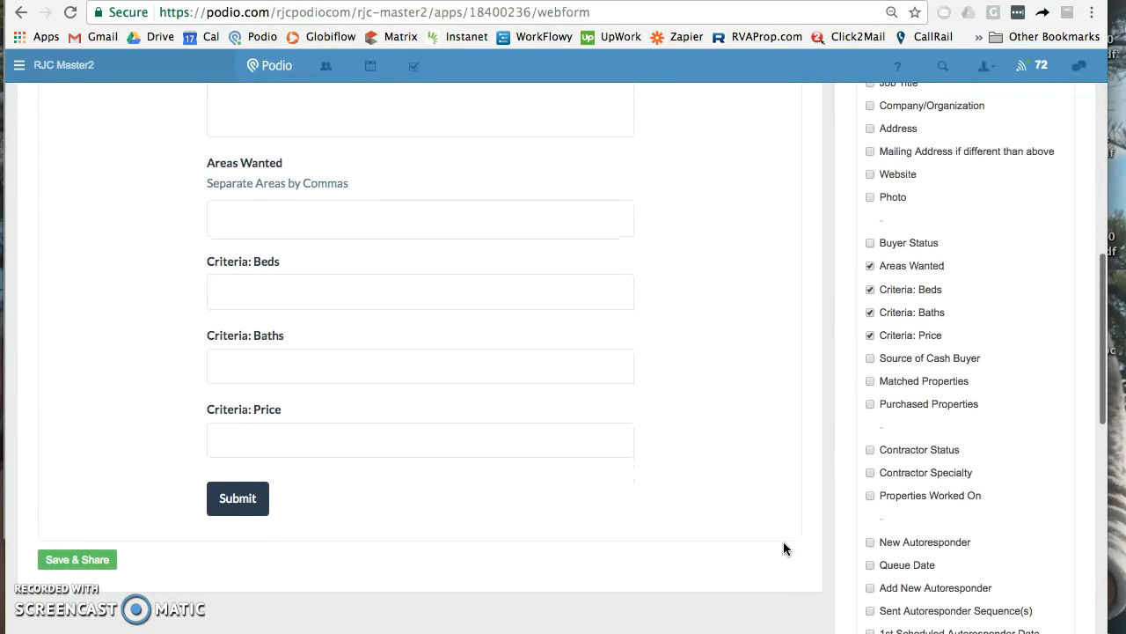
pyautogui.scroll(-8, 783, 546)
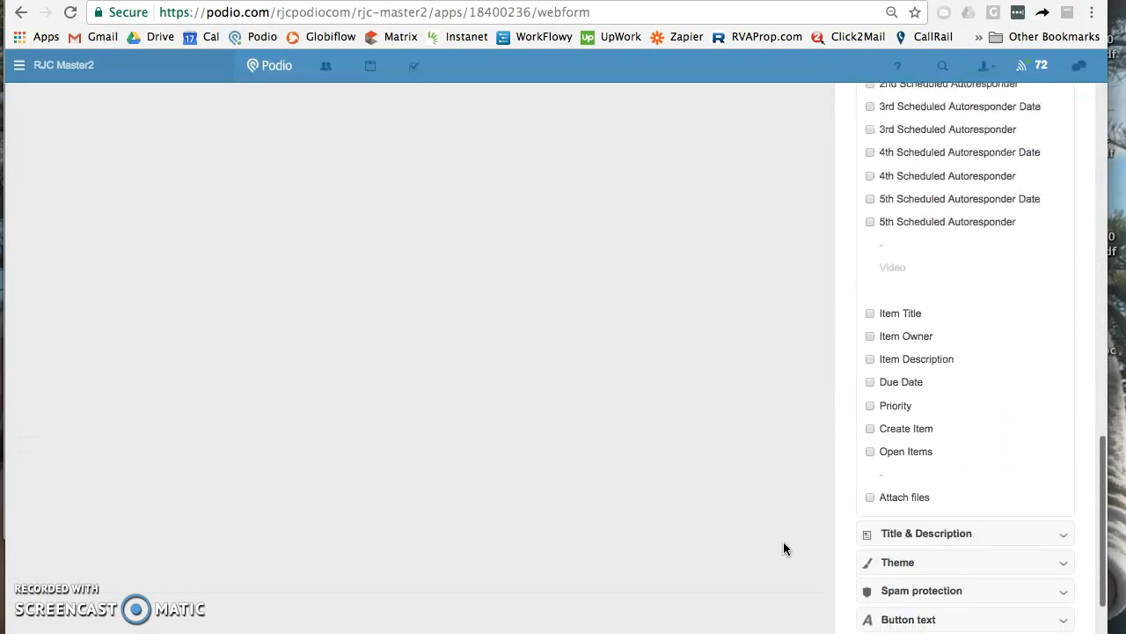
pyautogui.click(912, 412)
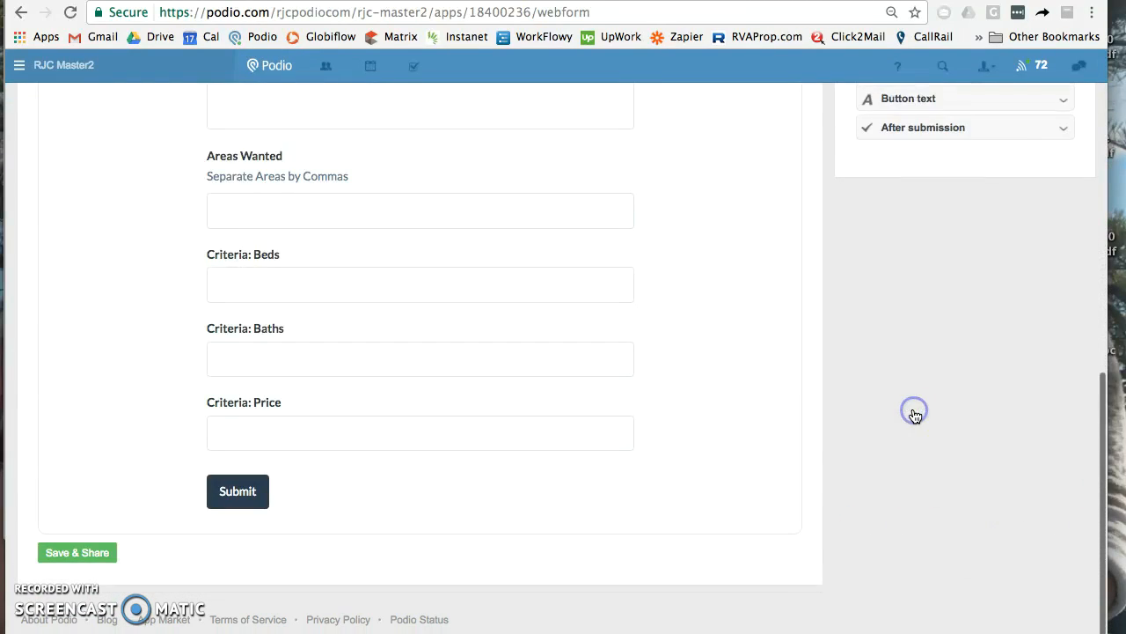
pyautogui.scroll(5, 881, 299)
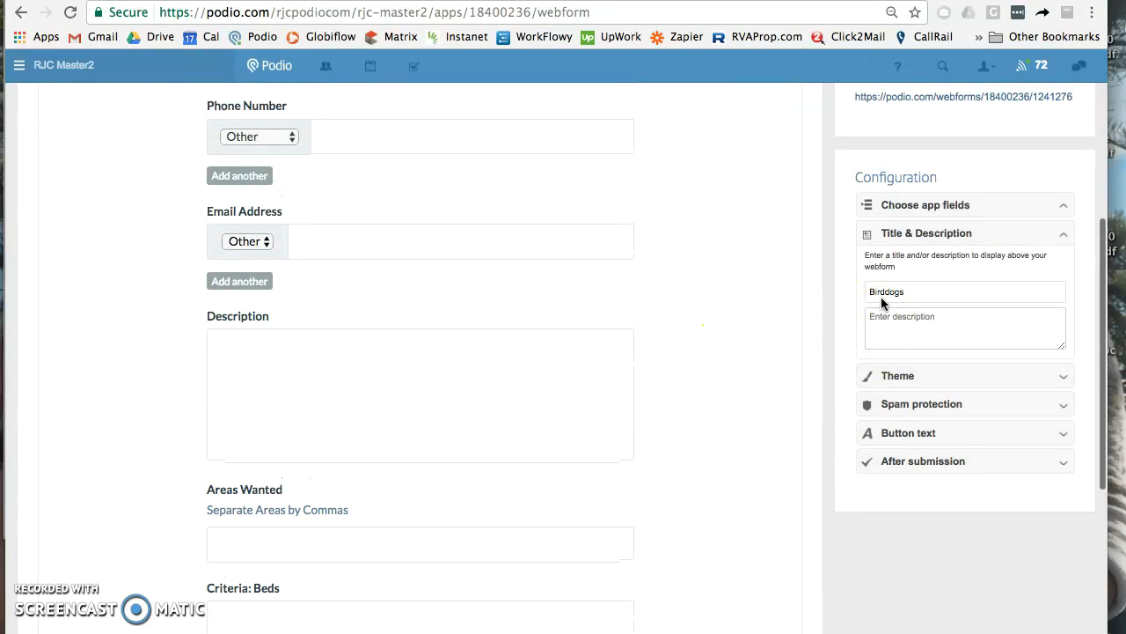
pyautogui.moveTo(906, 293); pyautogui.dragTo(844, 291)
pyautogui.write('Cash Buyer VIP List')
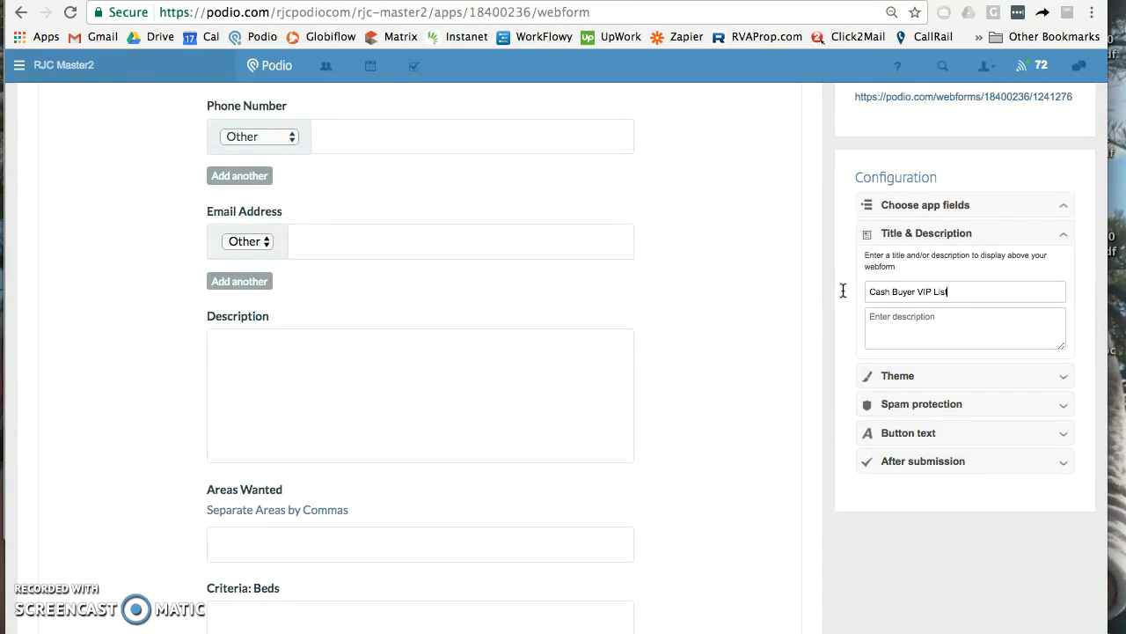
pyautogui.click(913, 325)
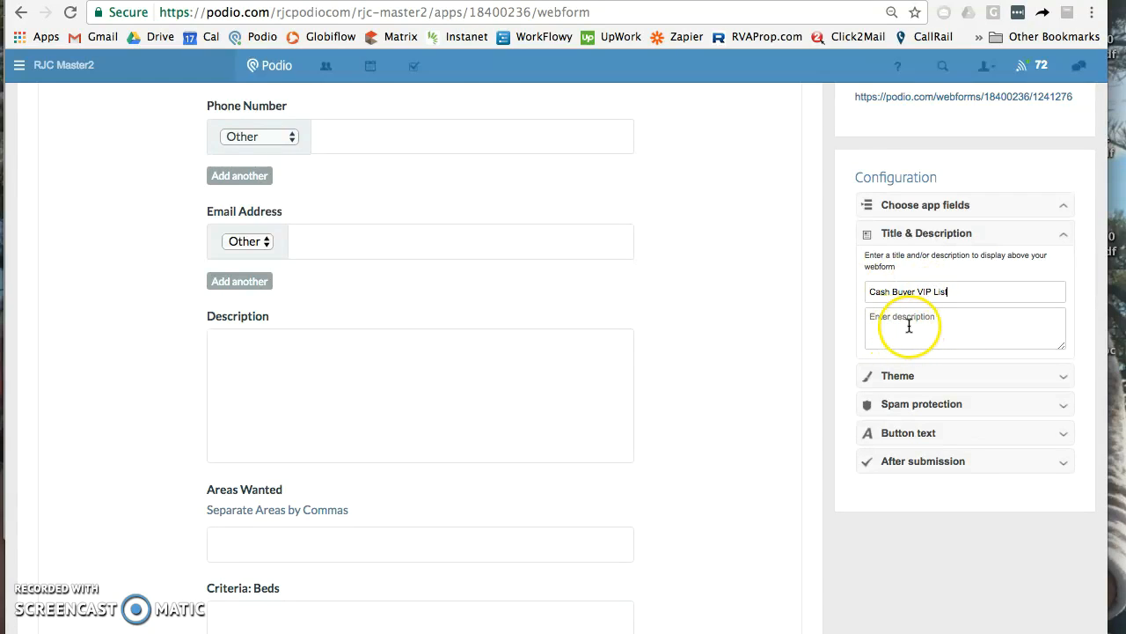
# Enable CAPTCHA spam protection for the webform and check it at the end of the form preview
pyautogui.click(1062, 385)
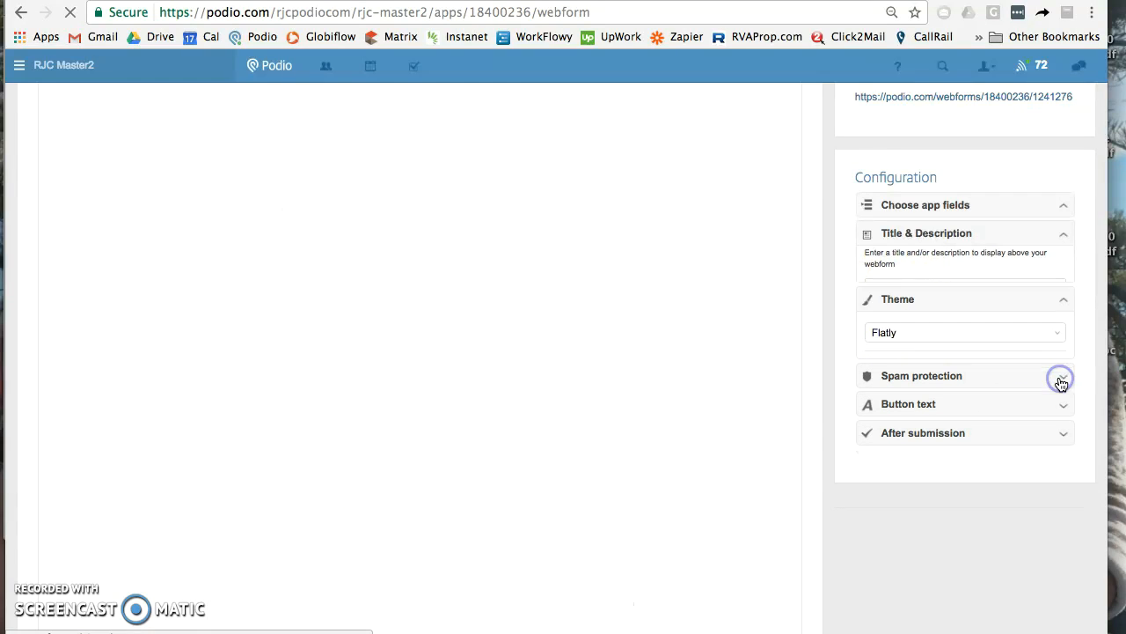
pyautogui.click(1063, 360)
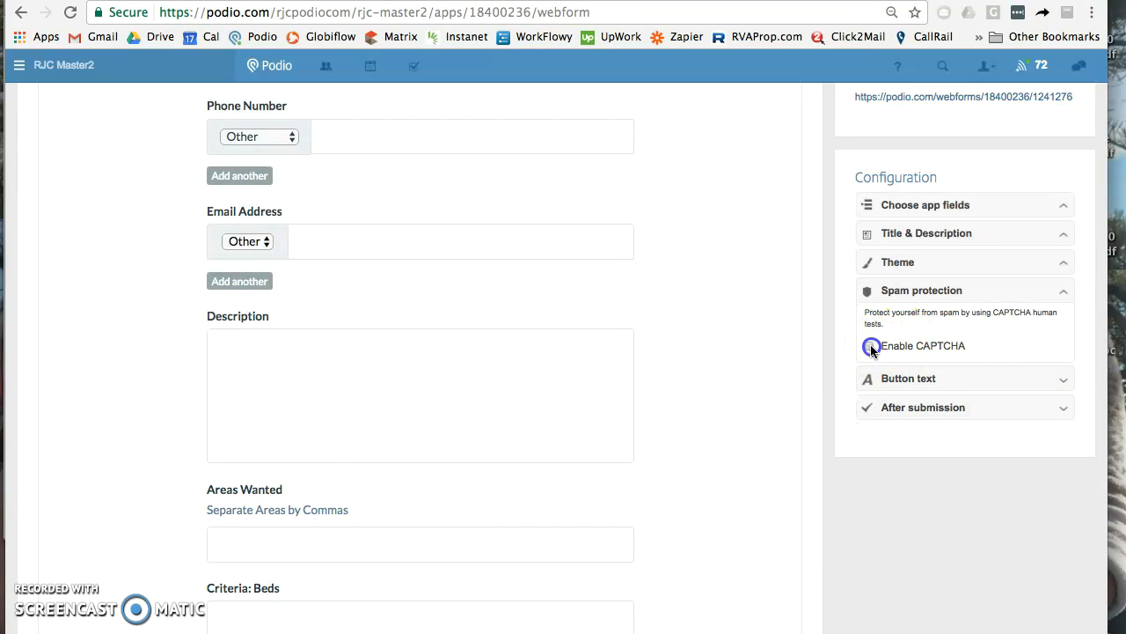
pyautogui.click(870, 346)
pyautogui.scroll(-8, 625, 490)
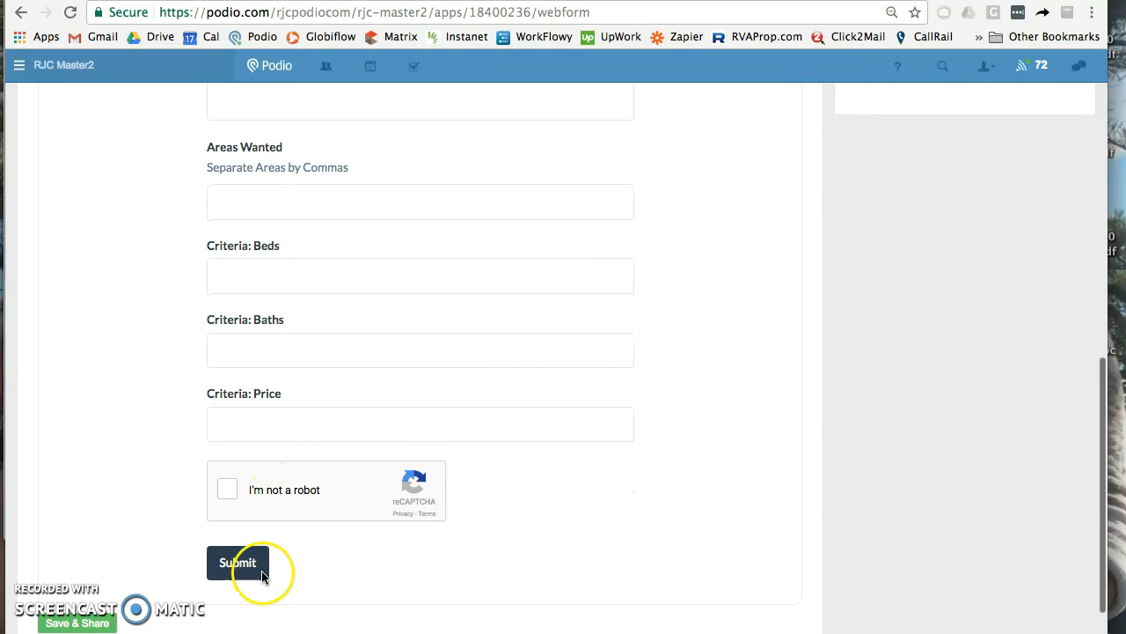
# Check the webform's submit button text and its after-submission message settings
pyautogui.scroll(5, 753, 300)
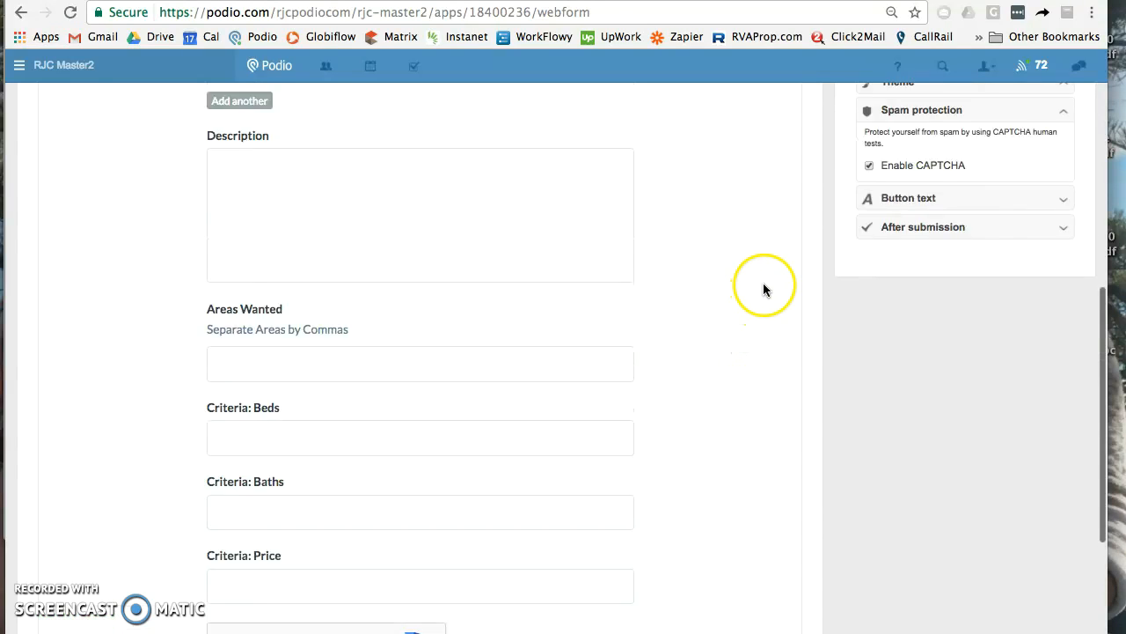
pyautogui.click(911, 328)
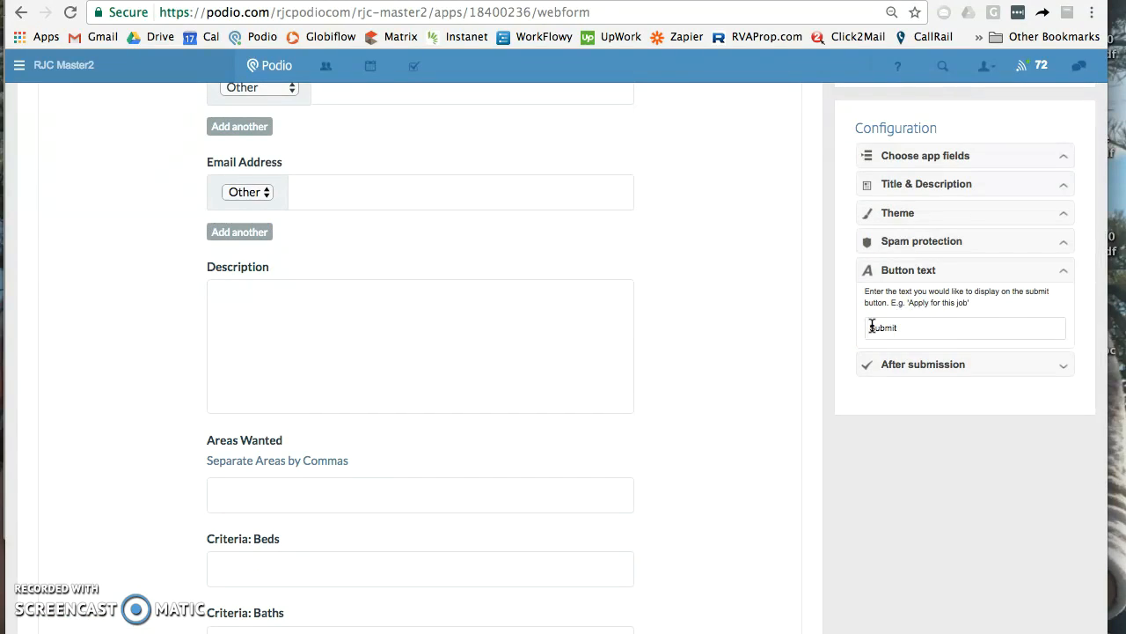
pyautogui.click(917, 365)
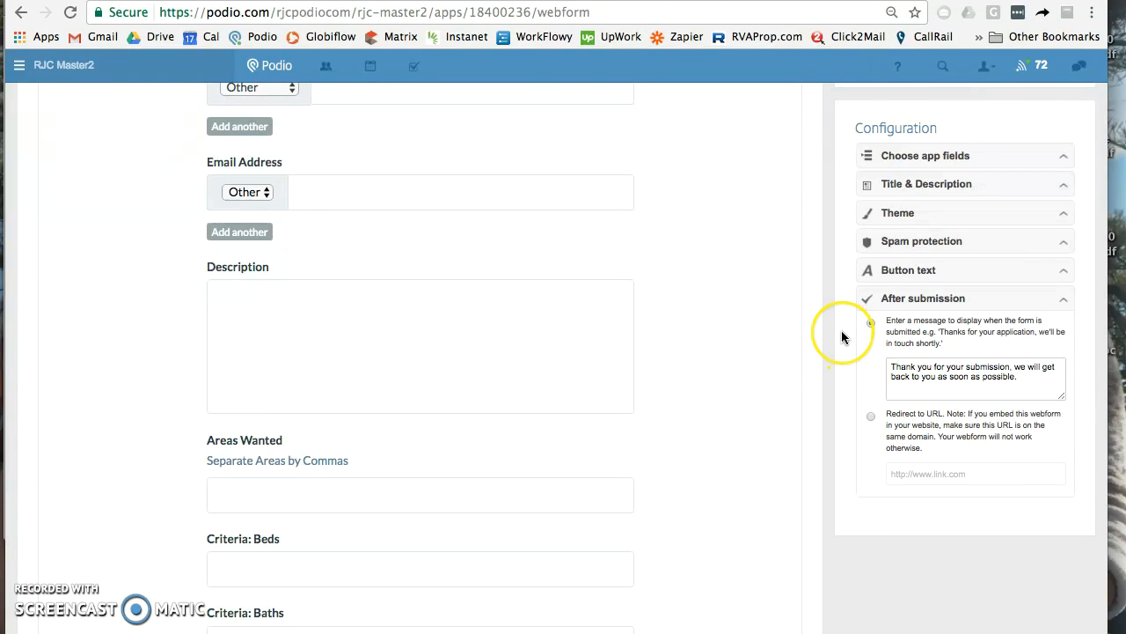
# Save the webform for sharing and copy its shareable link
pyautogui.scroll(3, 841, 330)
pyautogui.scroll(5, 841, 330)
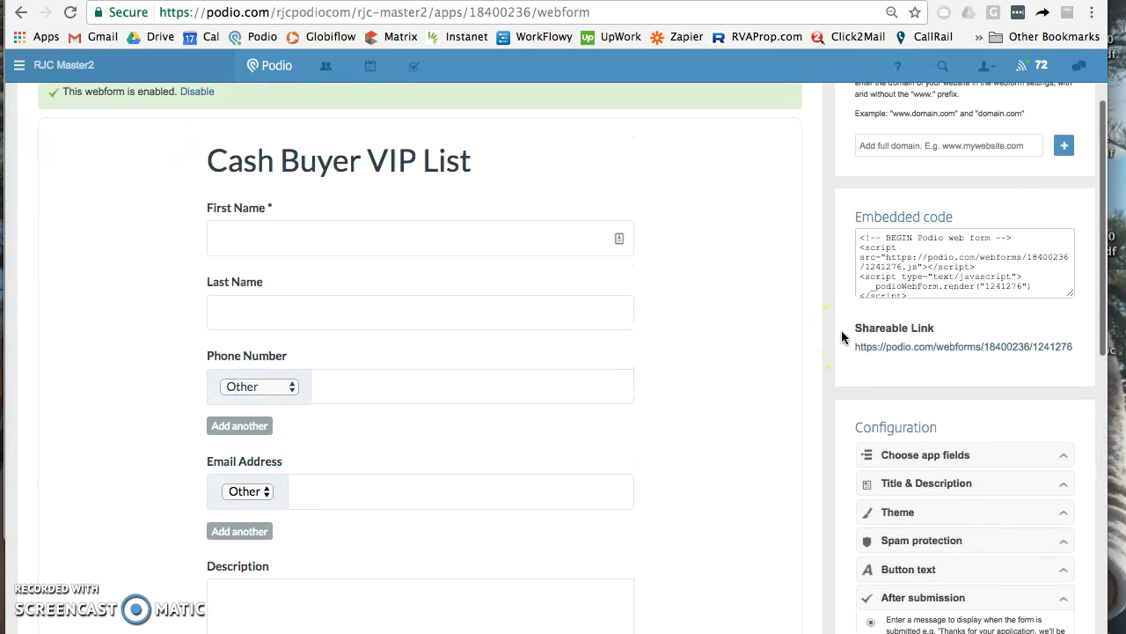
pyautogui.scroll(-10, 841, 330)
pyautogui.scroll(-5, 841, 330)
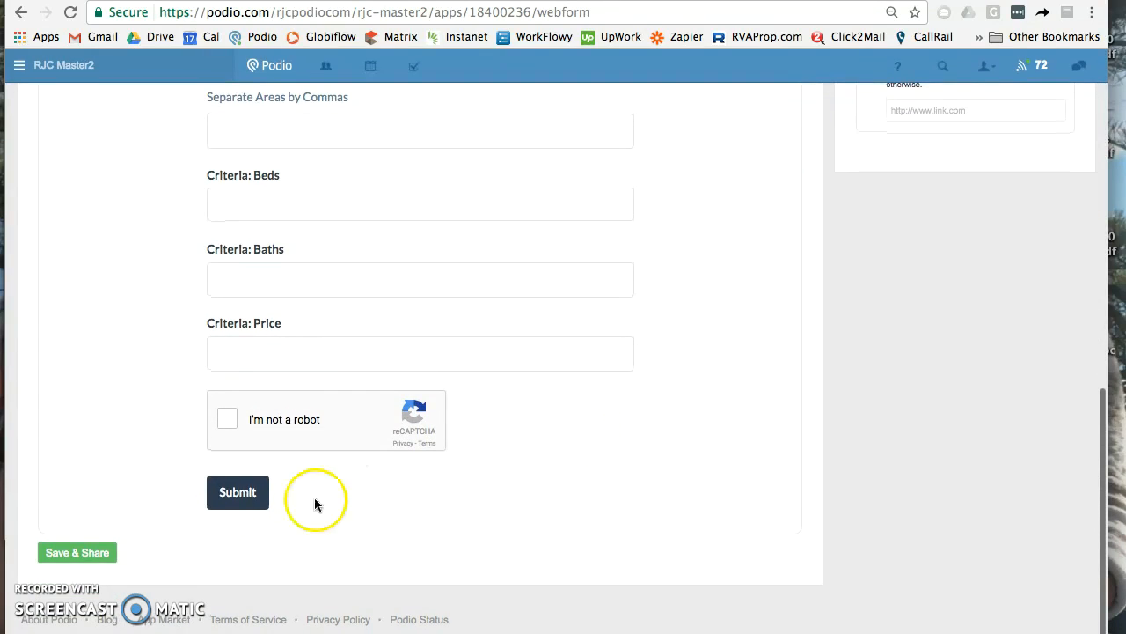
pyautogui.click(97, 554)
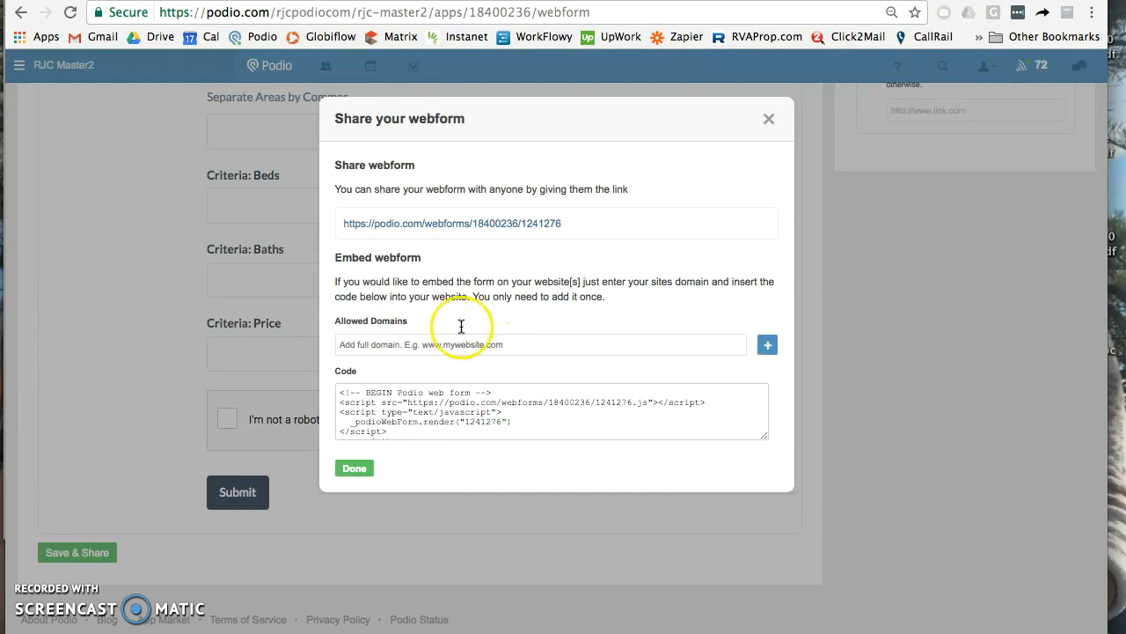
pyautogui.moveTo(566, 223); pyautogui.dragTo(333, 218)
pyautogui.press('super+c')
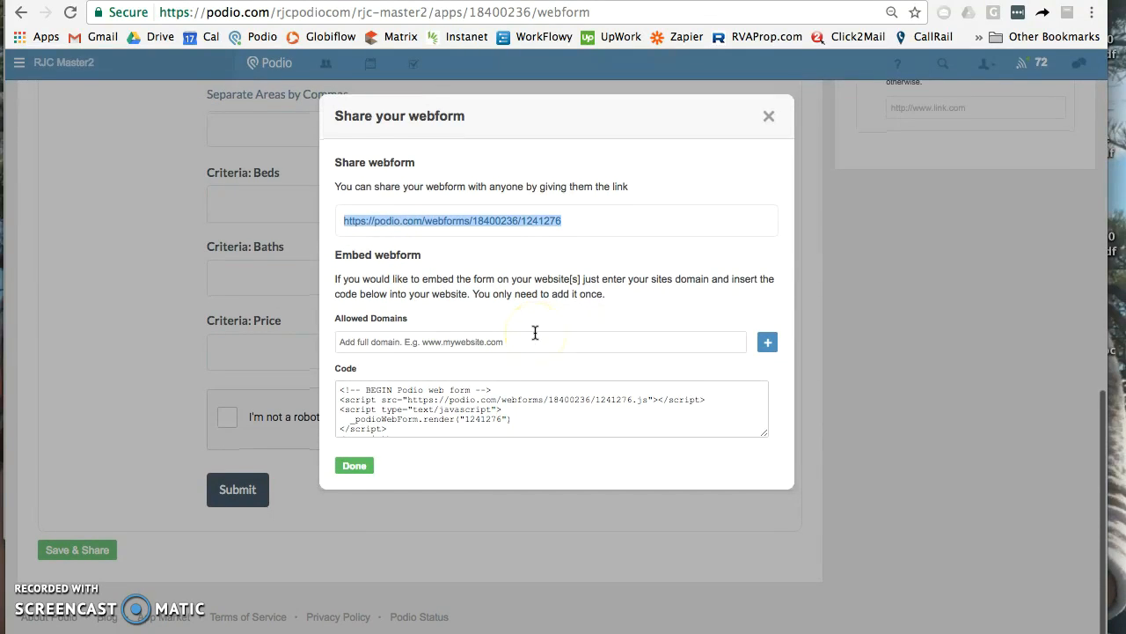
# Select and look over the webform's whole embed code, and close the sharing dialog
pyautogui.moveTo(343, 392); pyautogui.dragTo(403, 461)
pyautogui.scroll(5, 564, 417)
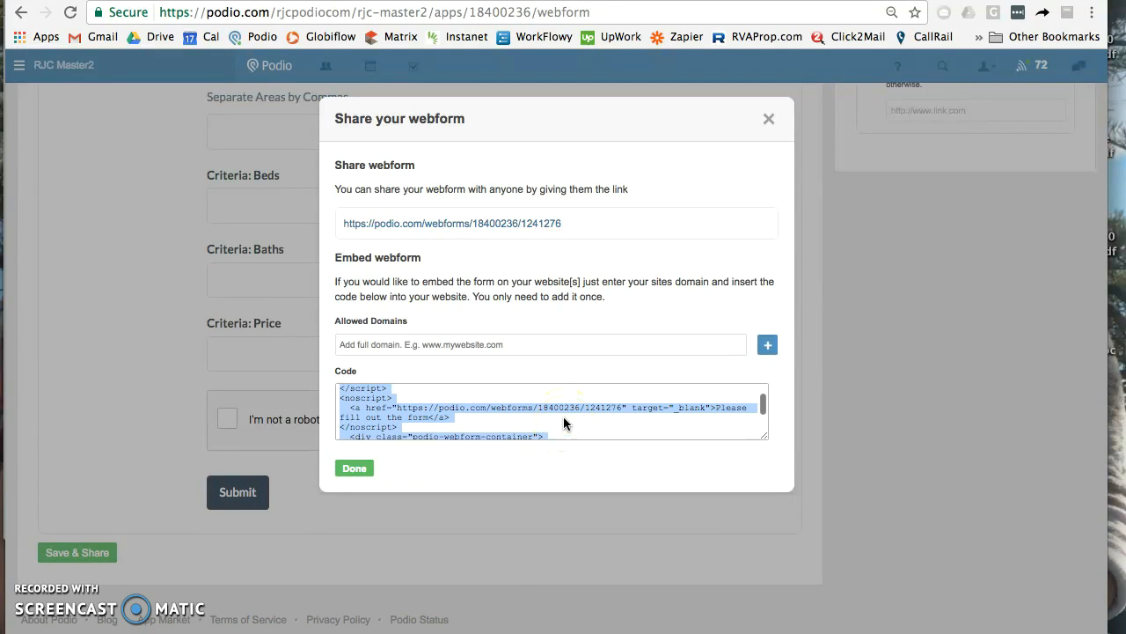
pyautogui.scroll(1, 563, 417)
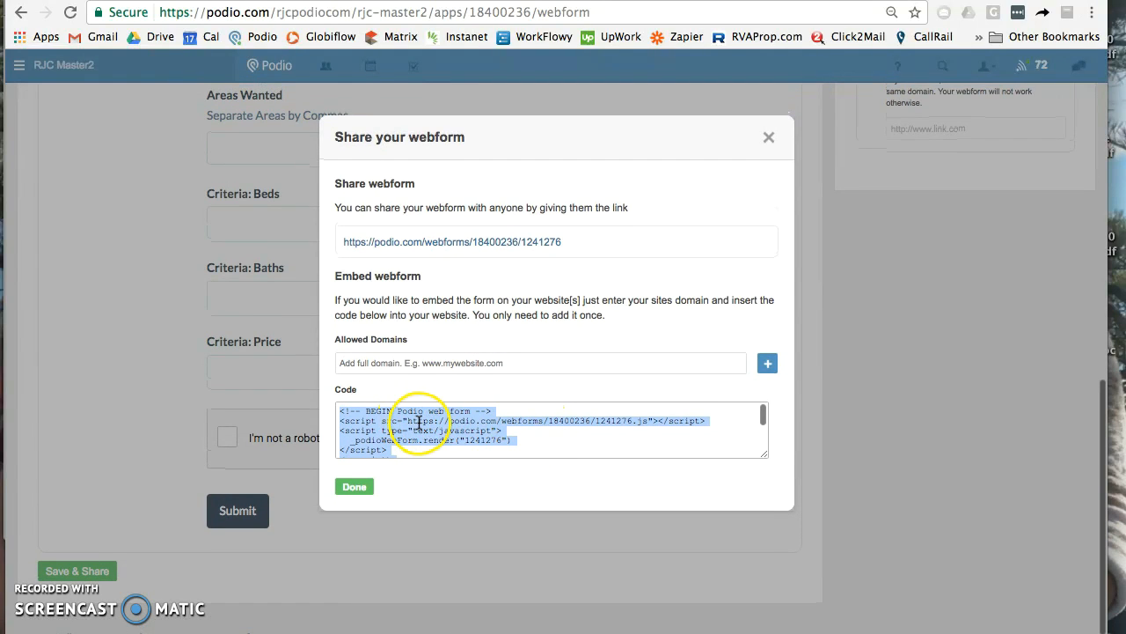
pyautogui.click(769, 140)
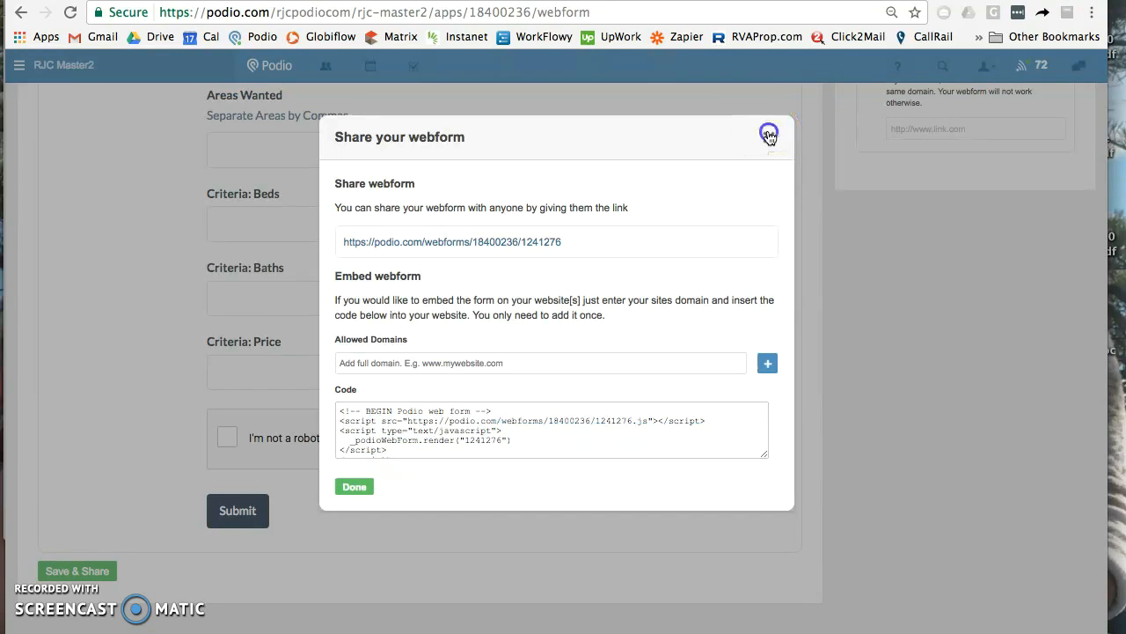
# Return to the Contacts app and load the copied webform link in a new browser tab
pyautogui.scroll(10, 770, 150)
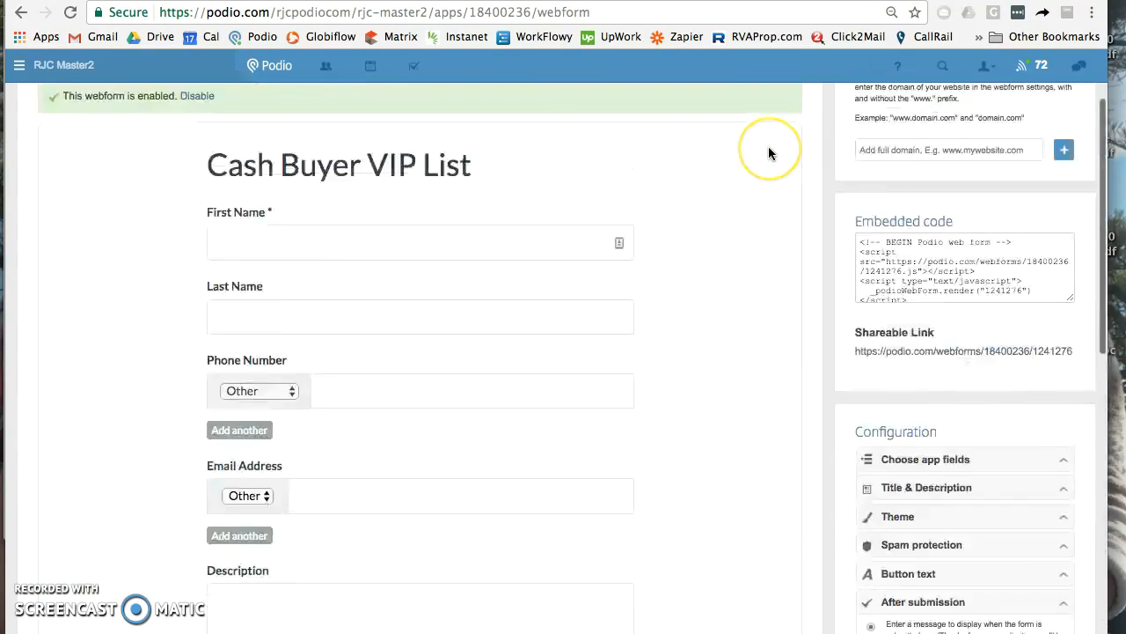
pyautogui.click(393, 110)
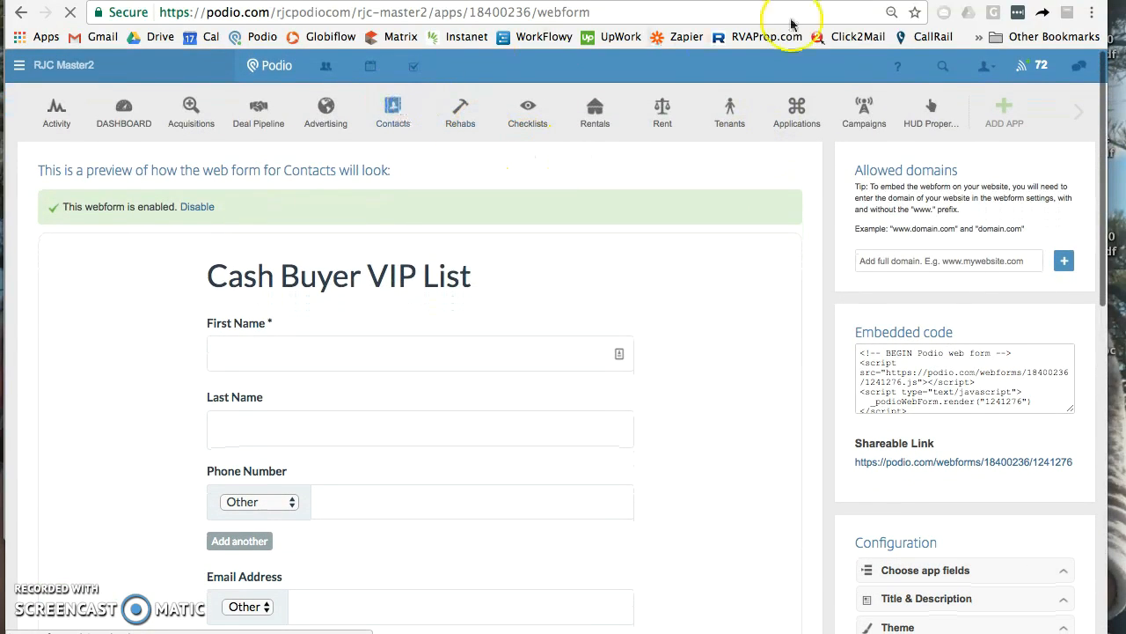
pyautogui.click(699, 11)
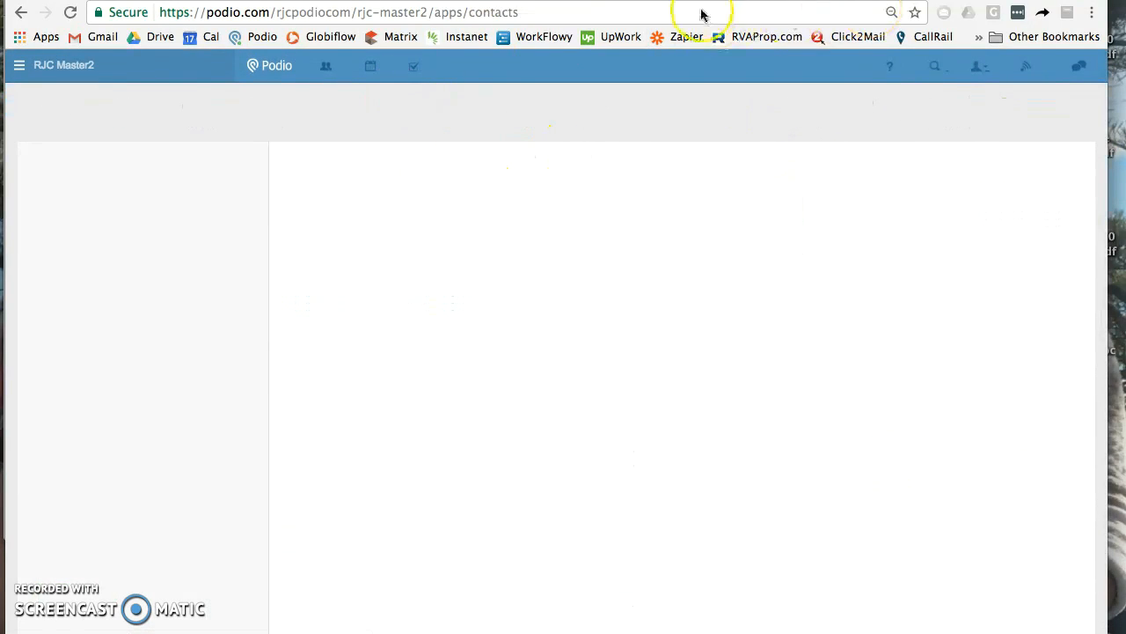
pyautogui.press('super+v')
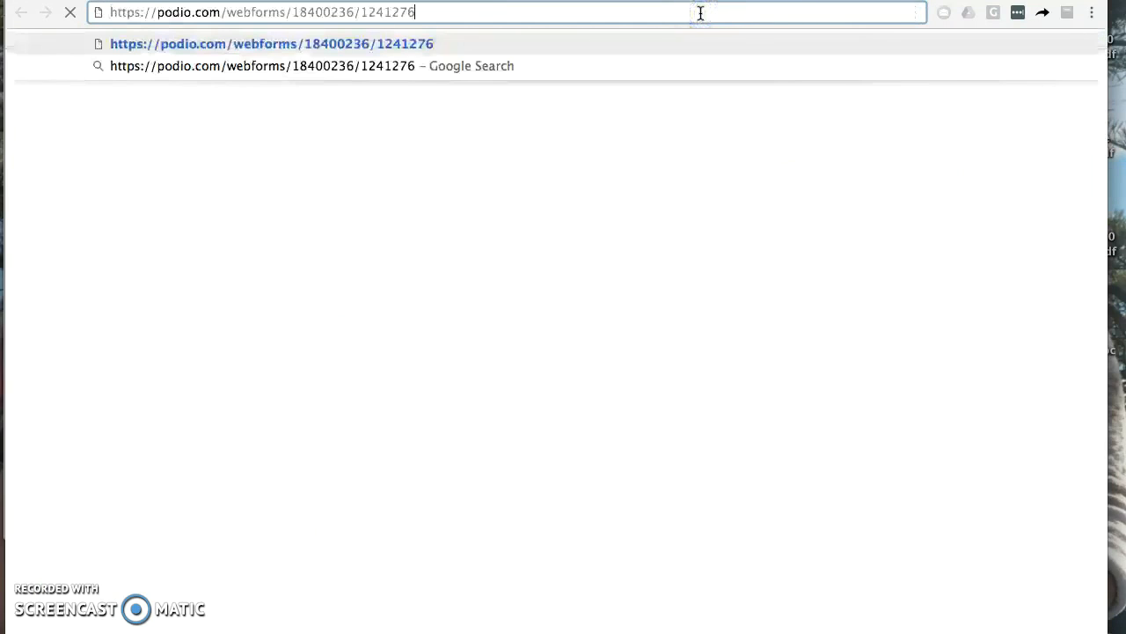
pyautogui.press('Return')
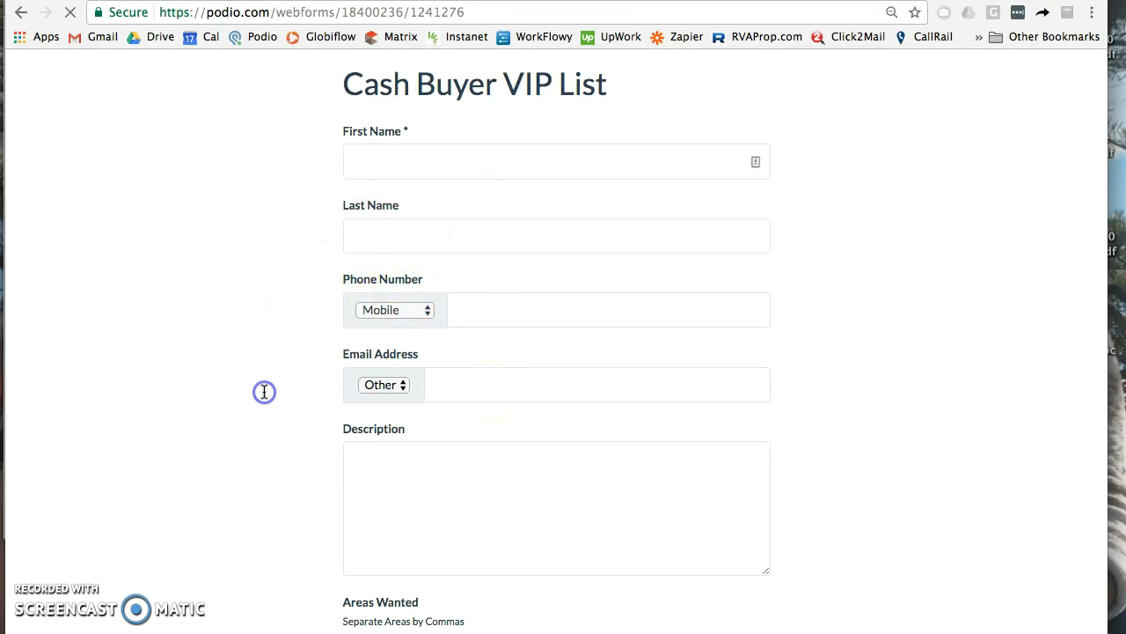
# Look over the published Cash Buyer VIP List form from its heading down through its fields
pyautogui.scroll(-6, 264, 393)
pyautogui.scroll(3, 307, 214)
pyautogui.scroll(5, 308, 220)
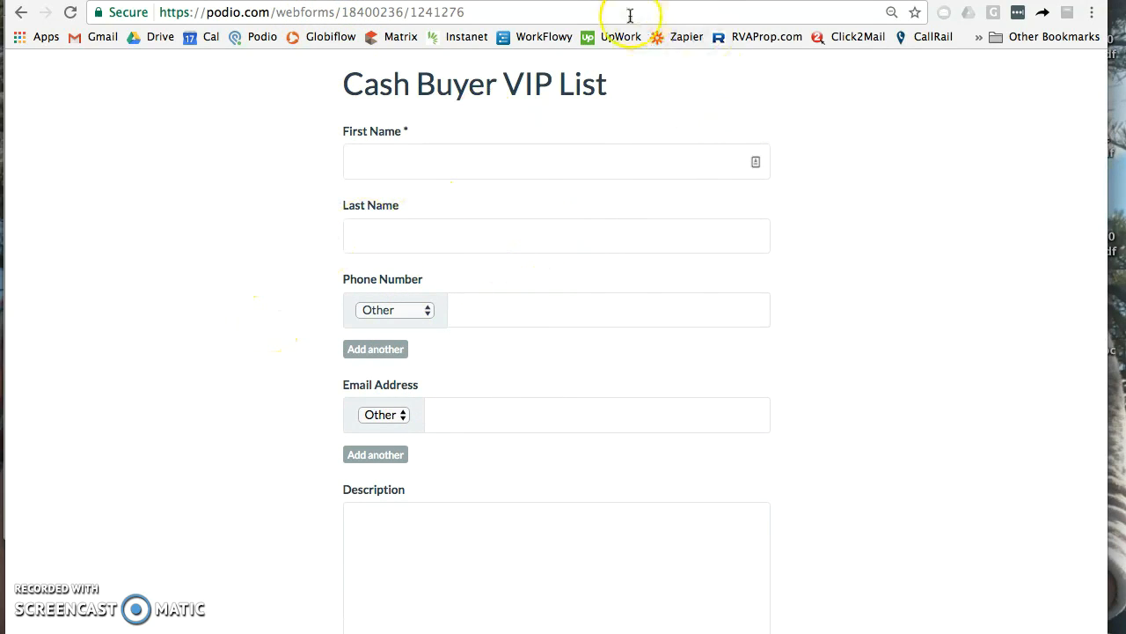
# Switch back to the Contacts list, open the first contact's record and check its Vendor Category options without changing the selection
pyautogui.hotkey('ctrl', 'shift', 'Tab')
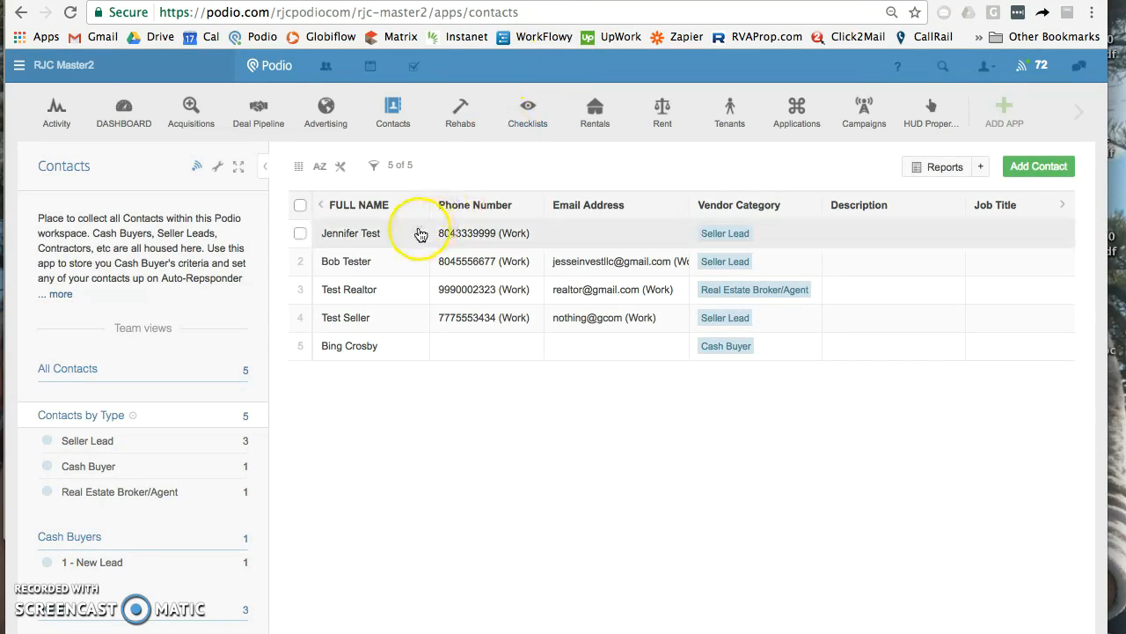
pyautogui.click(419, 235)
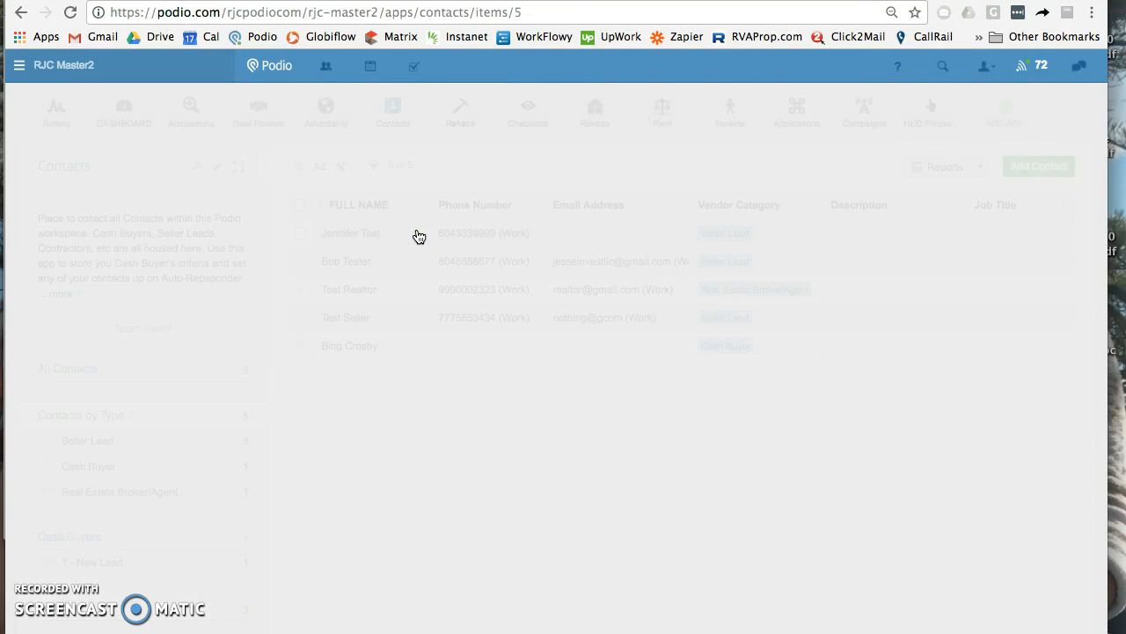
pyautogui.scroll(-2, 393, 460)
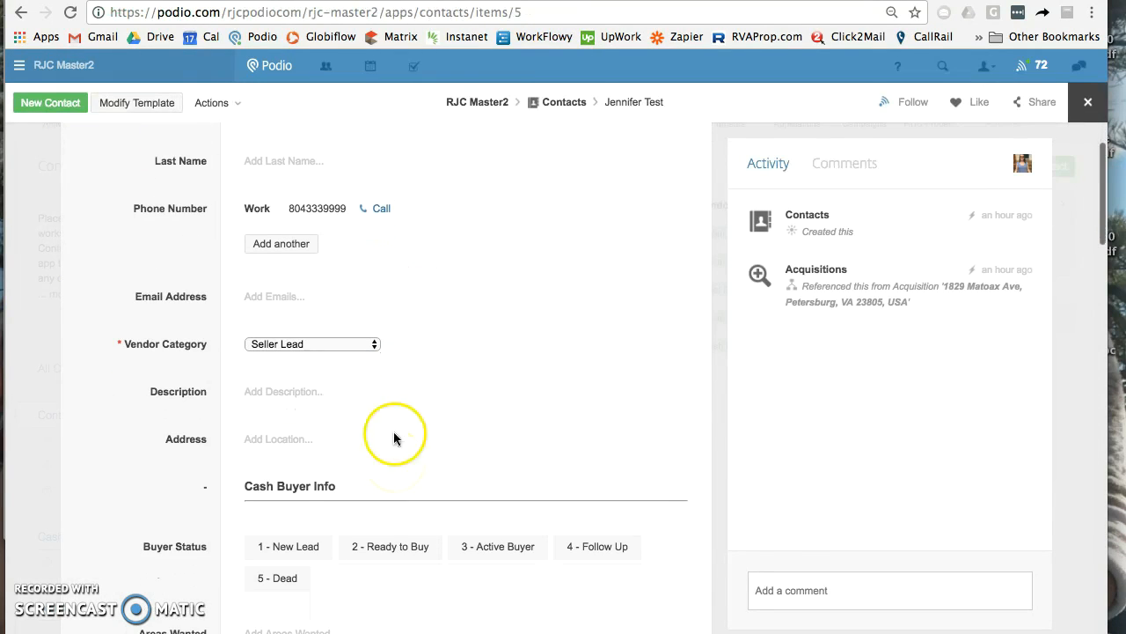
pyautogui.scroll(3, 314, 271)
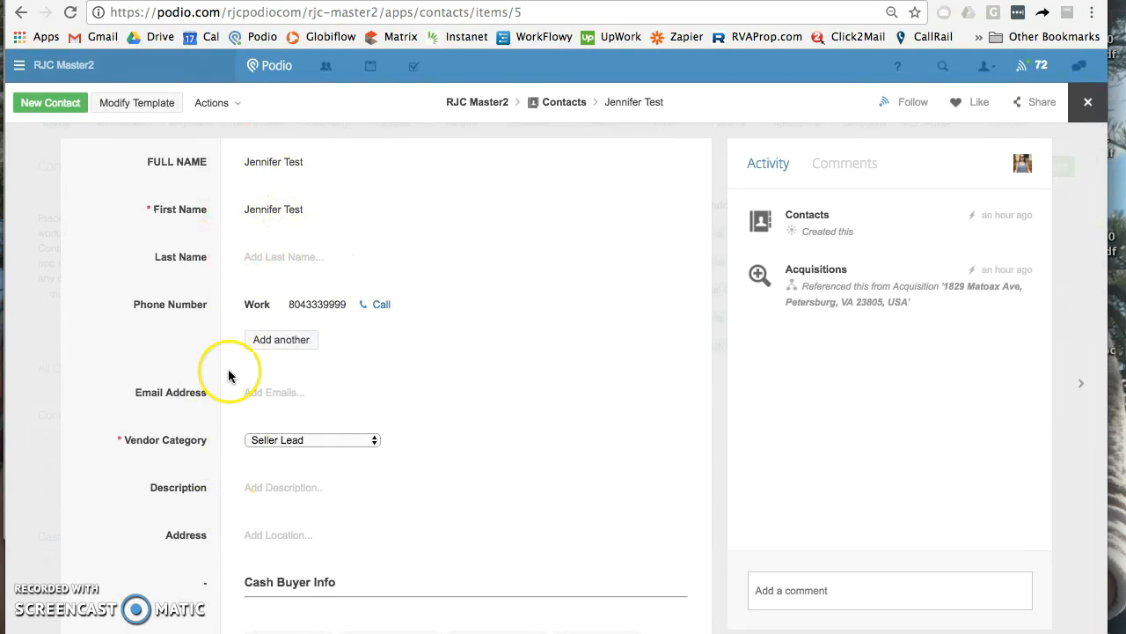
pyautogui.scroll(-3, 179, 405)
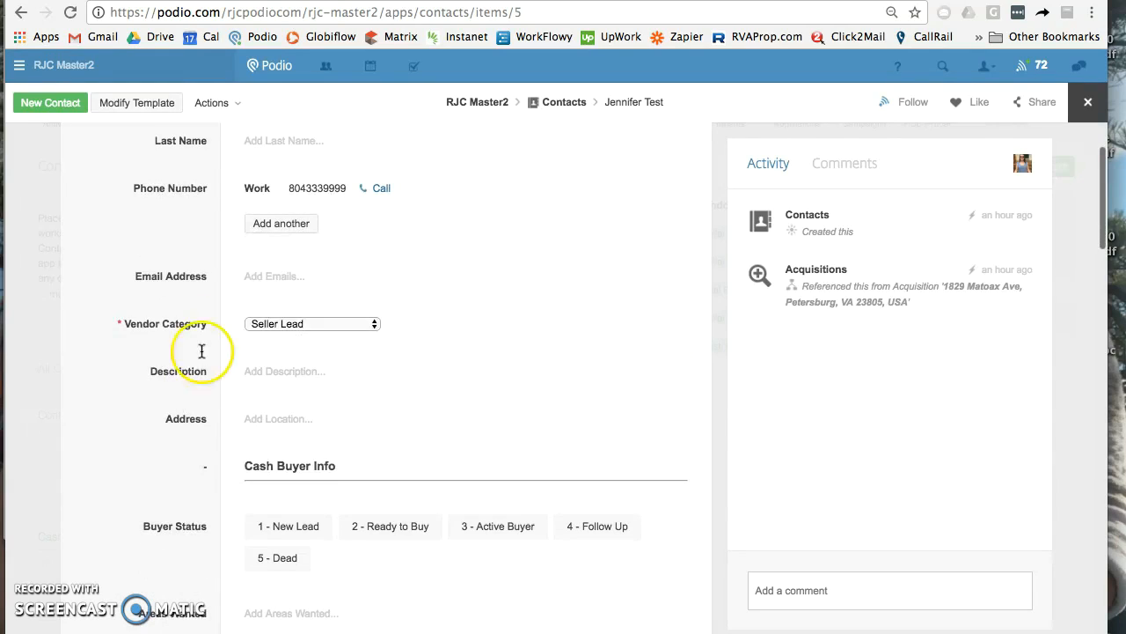
pyautogui.click(260, 323)
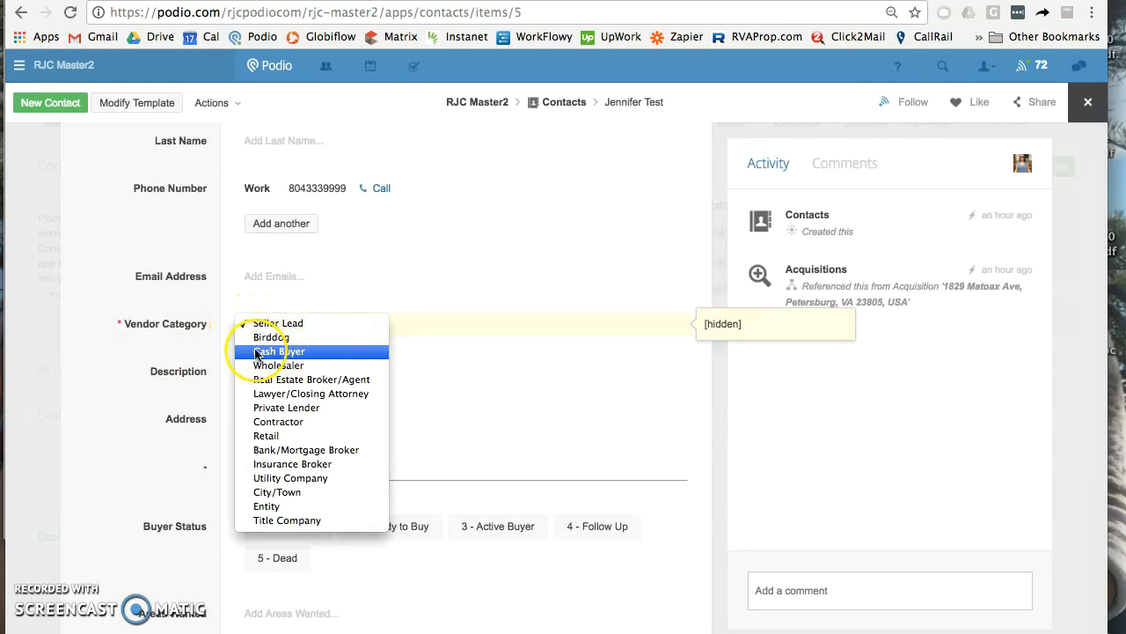
pyautogui.click(192, 345)
# Review the contact's Cash Buyer Info section, from Buyer Status and buying criteria to the matched and purchased properties
pyautogui.scroll(-5, 191, 346)
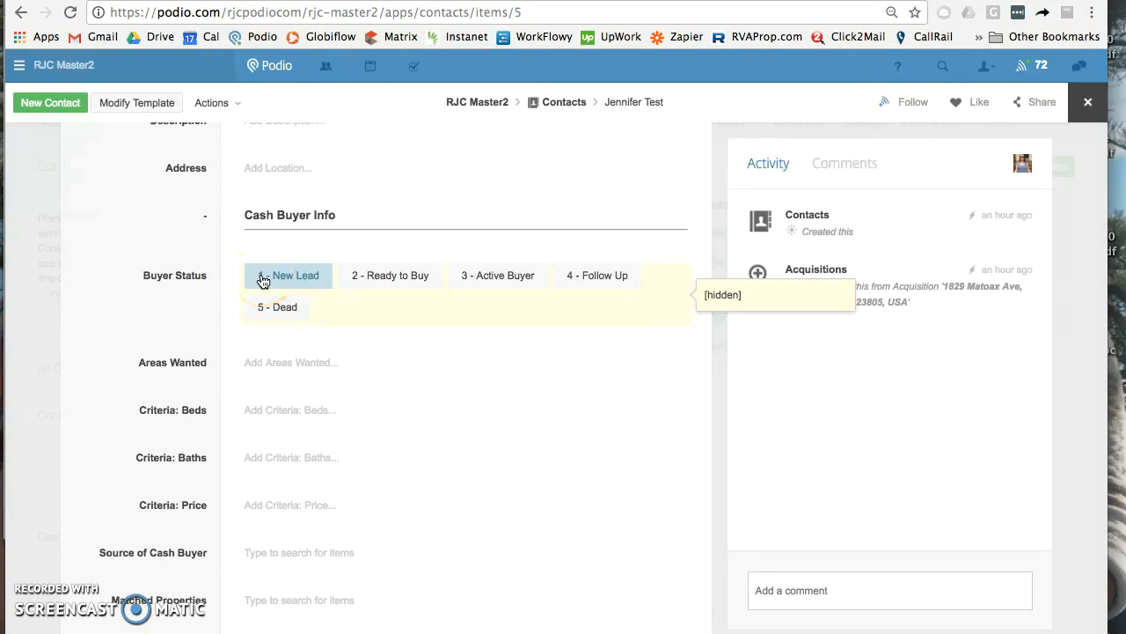
pyautogui.click(361, 283)
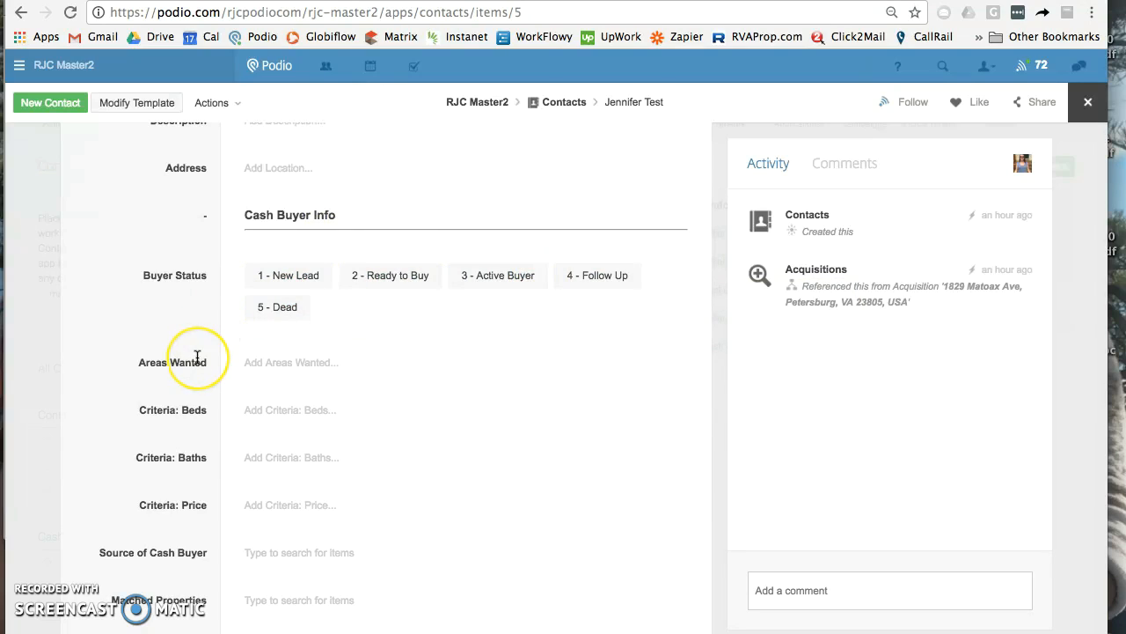
pyautogui.scroll(-3, 198, 356)
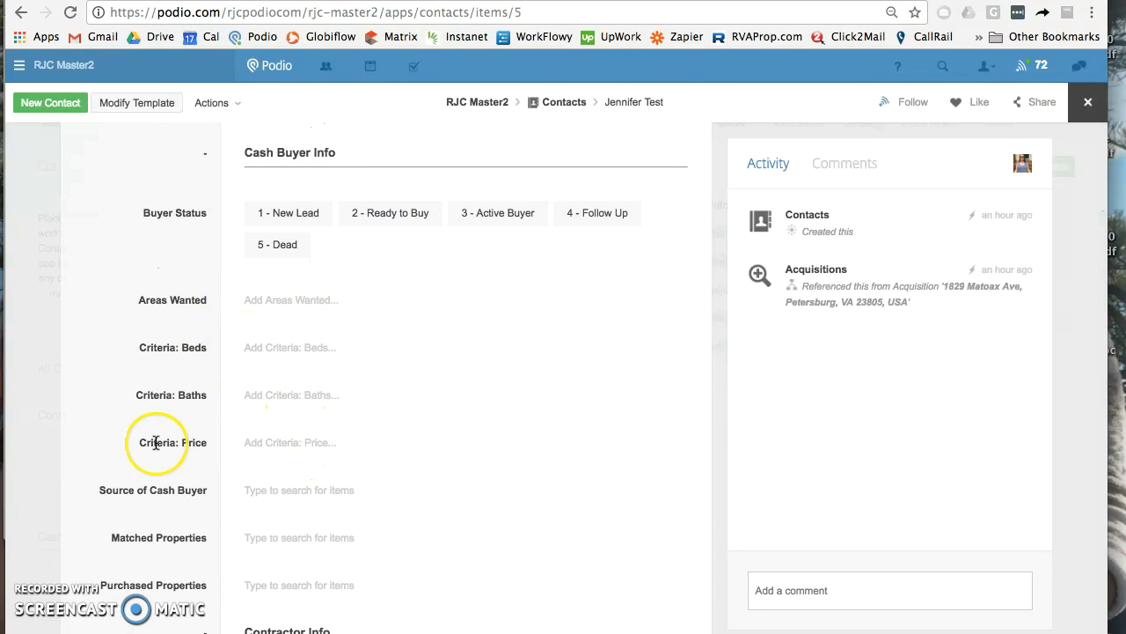
pyautogui.scroll(-3, 156, 442)
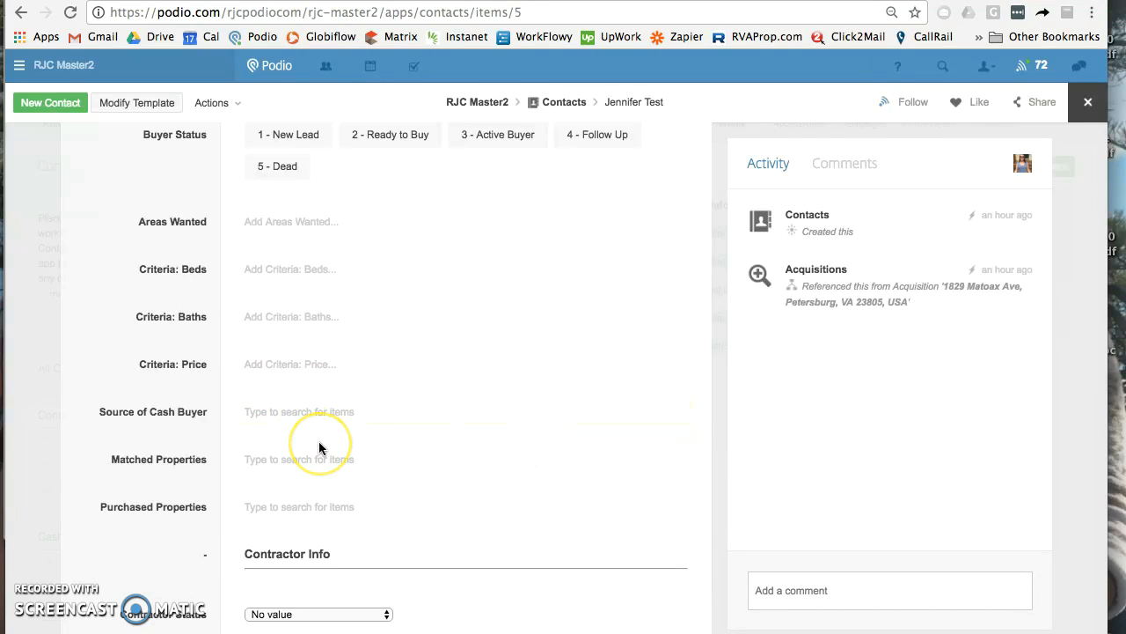
pyautogui.scroll(-3, 319, 448)
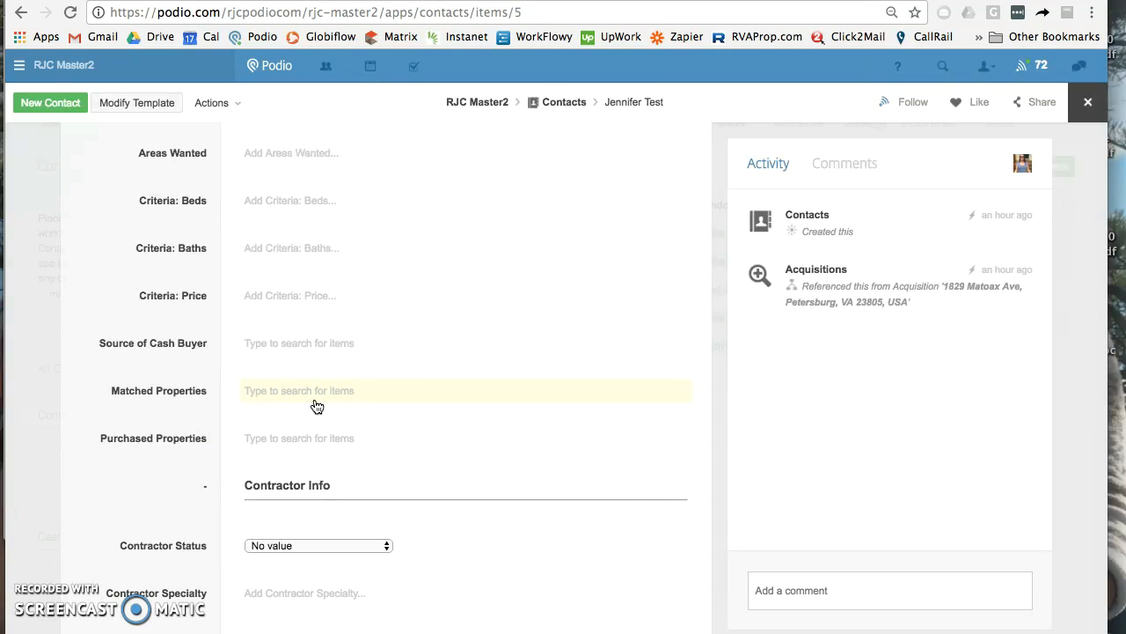
# Search for "cash" under the contact's New Autoresponder and assign CashBuyer-INTRO-email-1
pyautogui.scroll(-10, 317, 405)
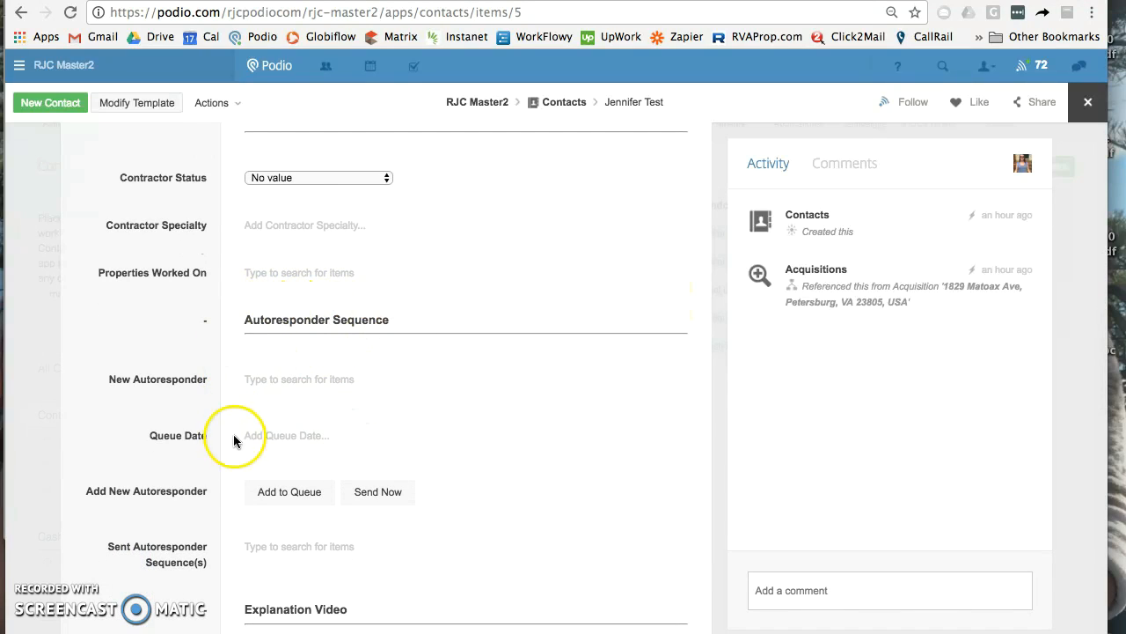
pyautogui.scroll(-2, 304, 440)
pyautogui.click(330, 342)
pyautogui.write('cash')
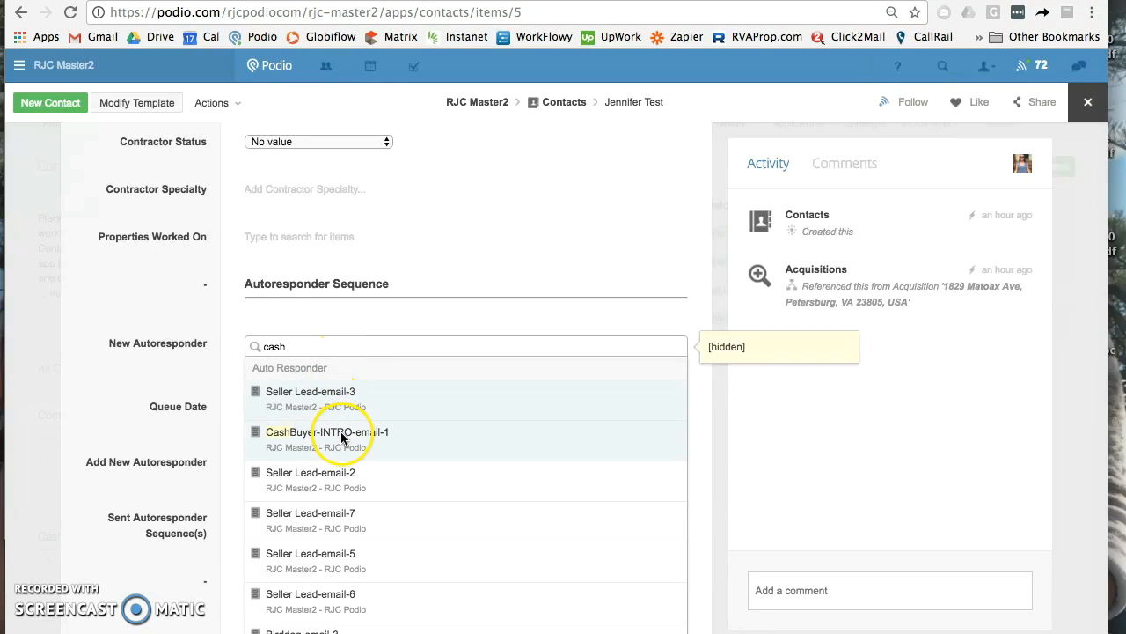
pyautogui.click(343, 435)
pyautogui.click(201, 375)
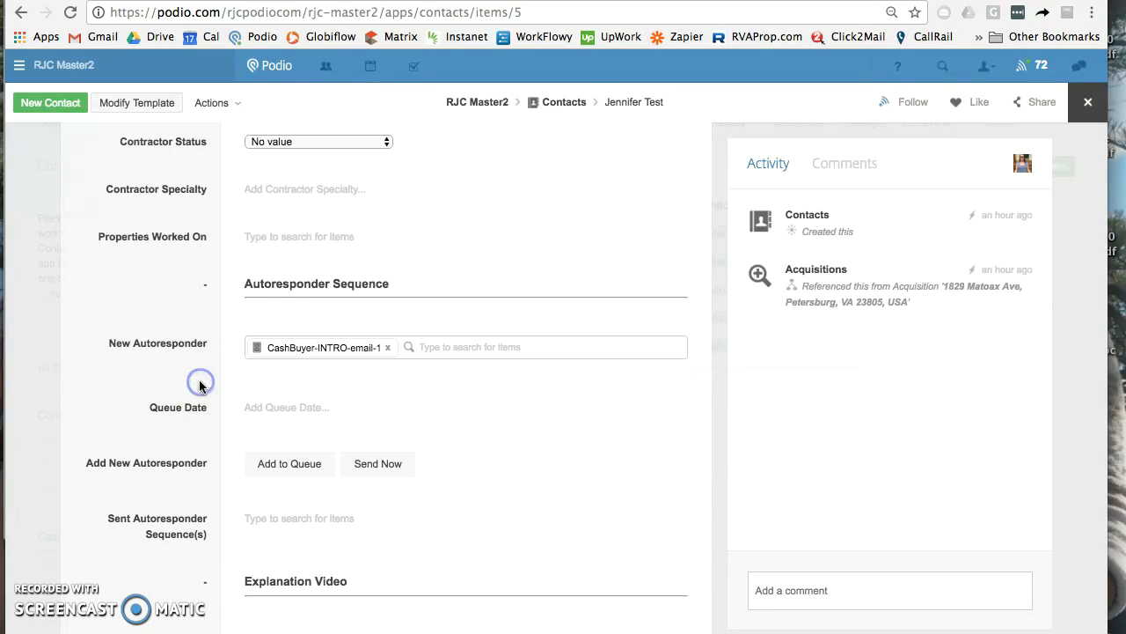
# Open the assigned CashBuyer-INTRO-email-1 autoresponder, review its subject line and email body placeholders, and go back to the contact record
pyautogui.click(323, 354)
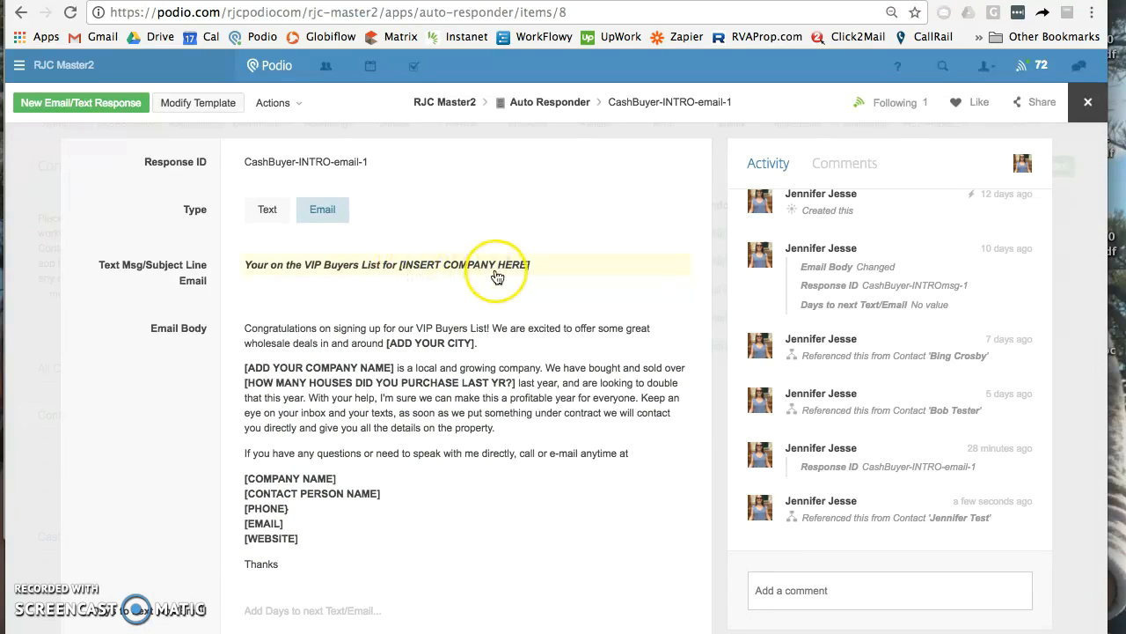
pyautogui.click(464, 455)
pyautogui.click(507, 536)
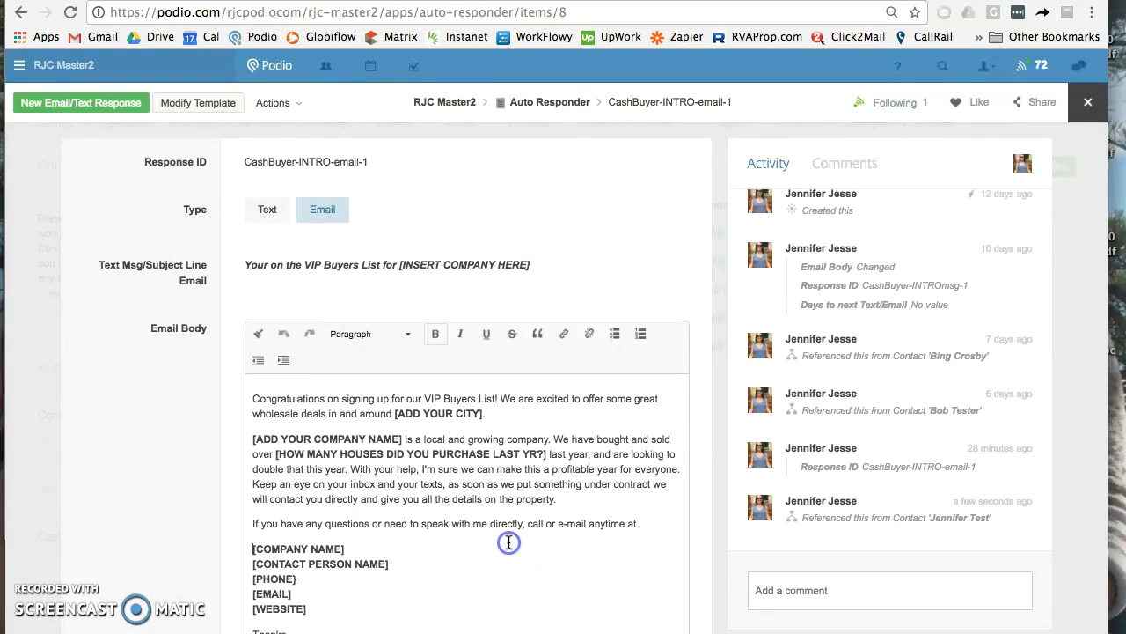
pyautogui.scroll(-1, 402, 551)
pyautogui.scroll(-2, 402, 552)
pyautogui.scroll(2, 402, 552)
pyautogui.scroll(-1, 402, 552)
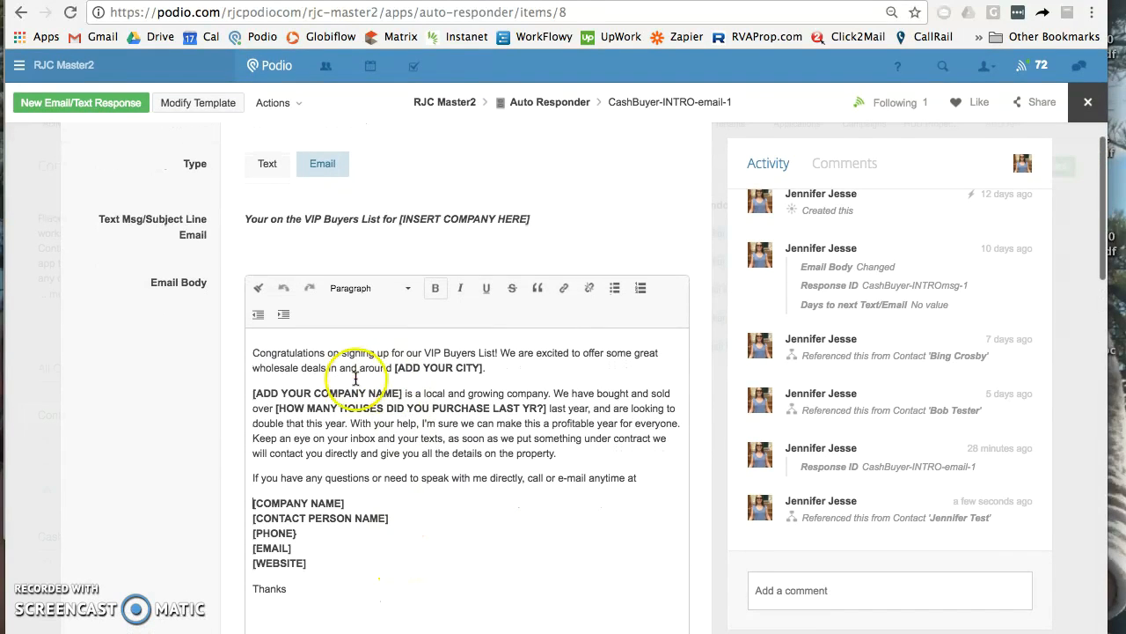
pyautogui.click(166, 487)
pyautogui.scroll(1, 165, 487)
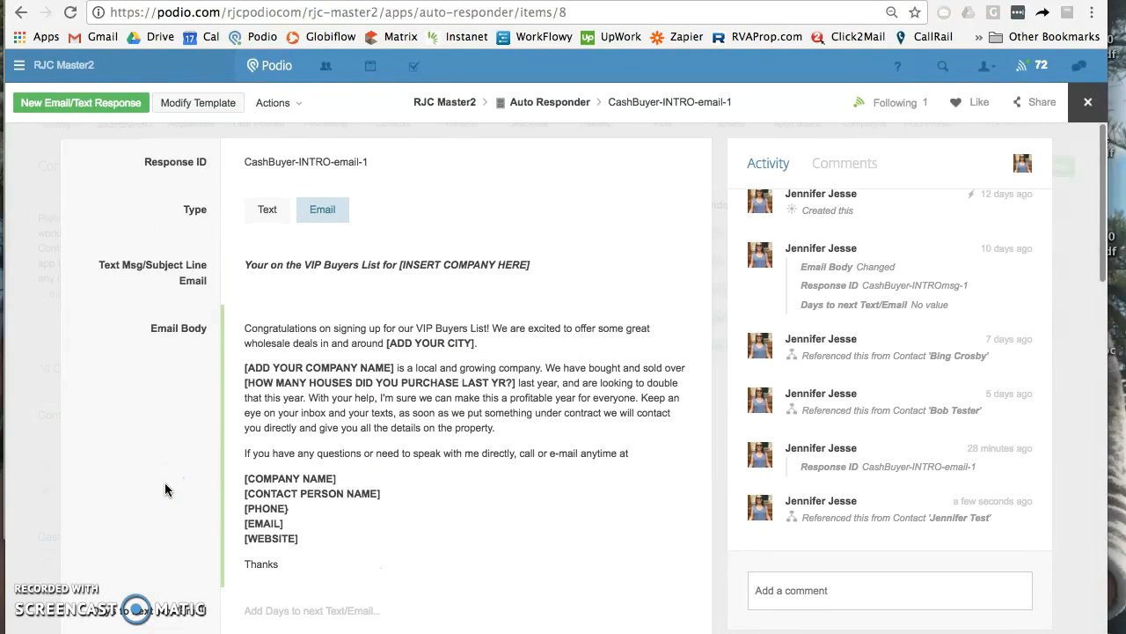
pyautogui.hscroll(-5, 612, 343)
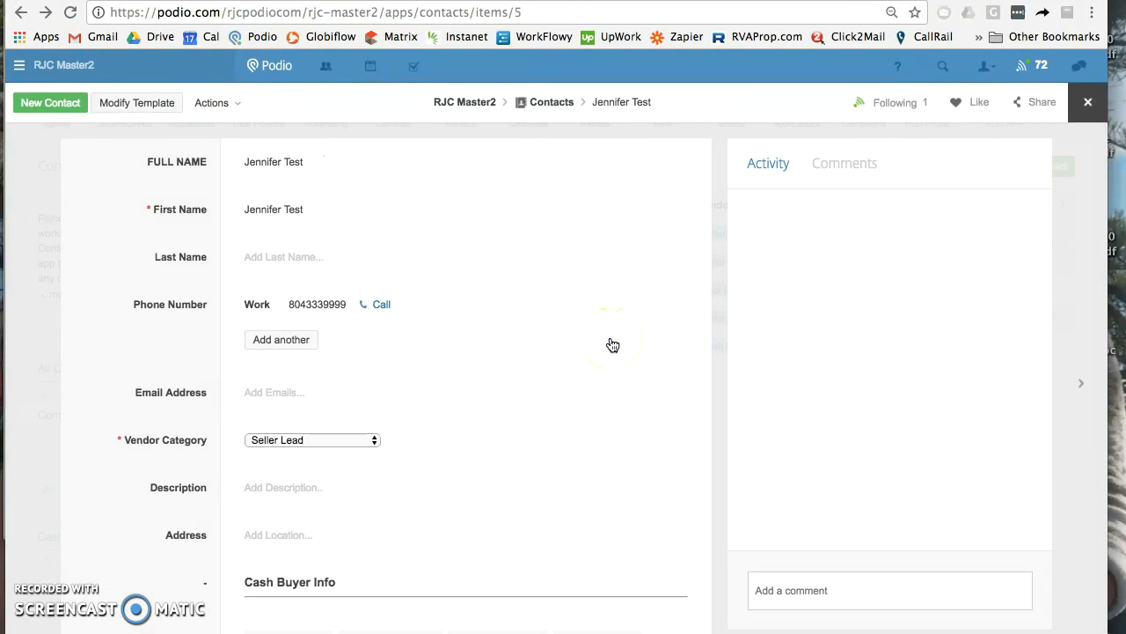
# Examine the Add to Queue and Send Now options for the contact's assigned autoresponder, and review the Cash Buyer Info and Contractor Info fields
pyautogui.scroll(-10, 351, 439)
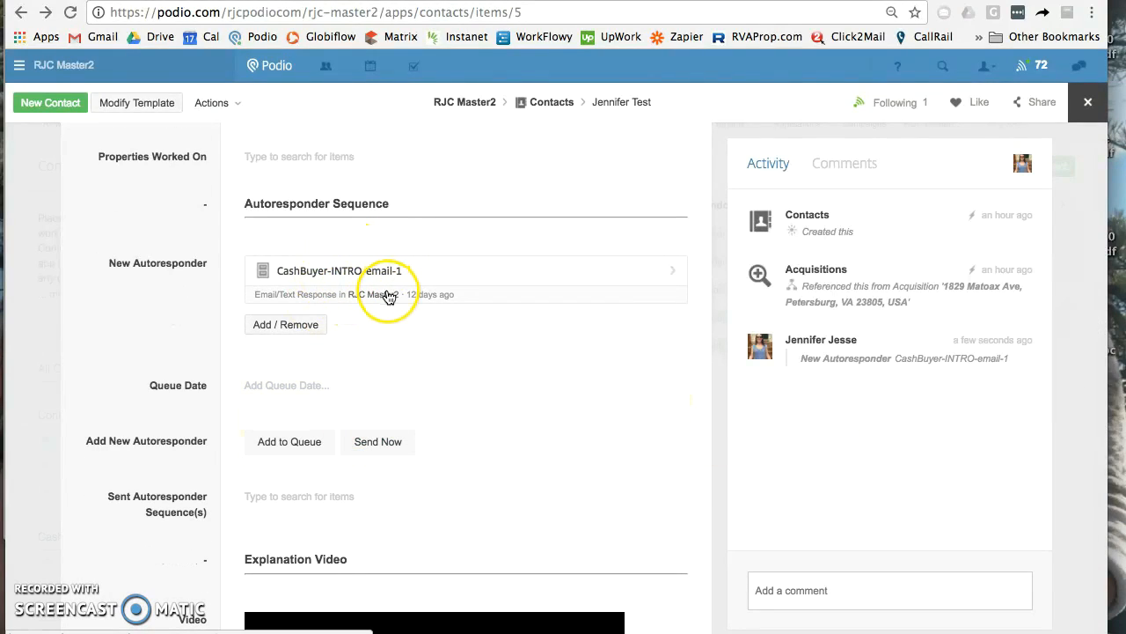
pyautogui.click(381, 443)
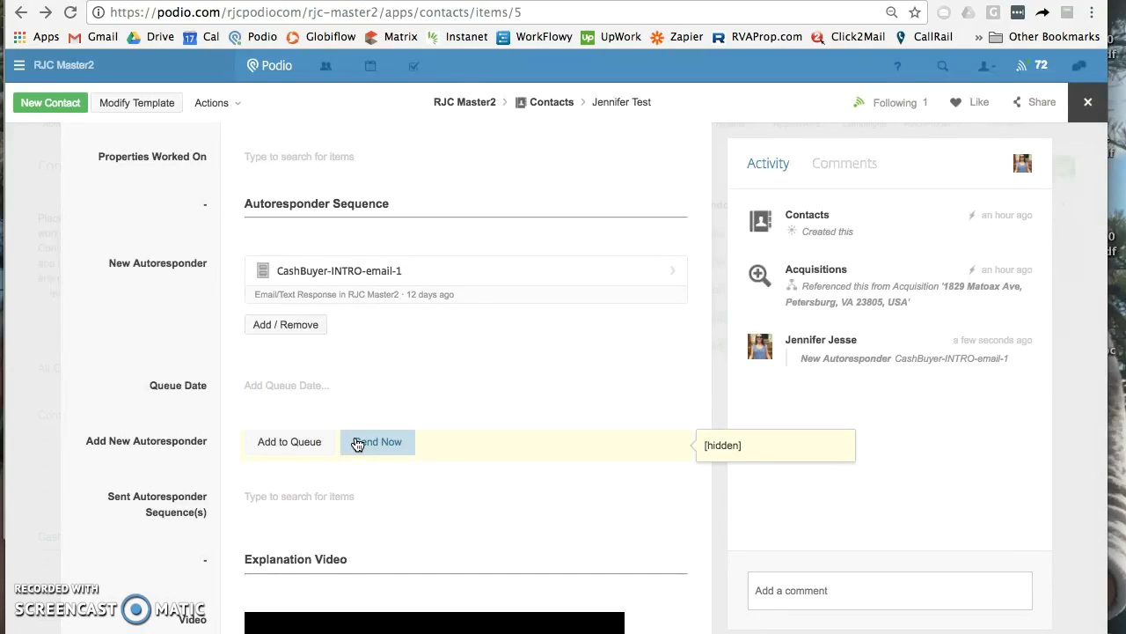
pyautogui.scroll(10, 139, 322)
pyautogui.scroll(3, 139, 322)
pyautogui.scroll(-3, 140, 322)
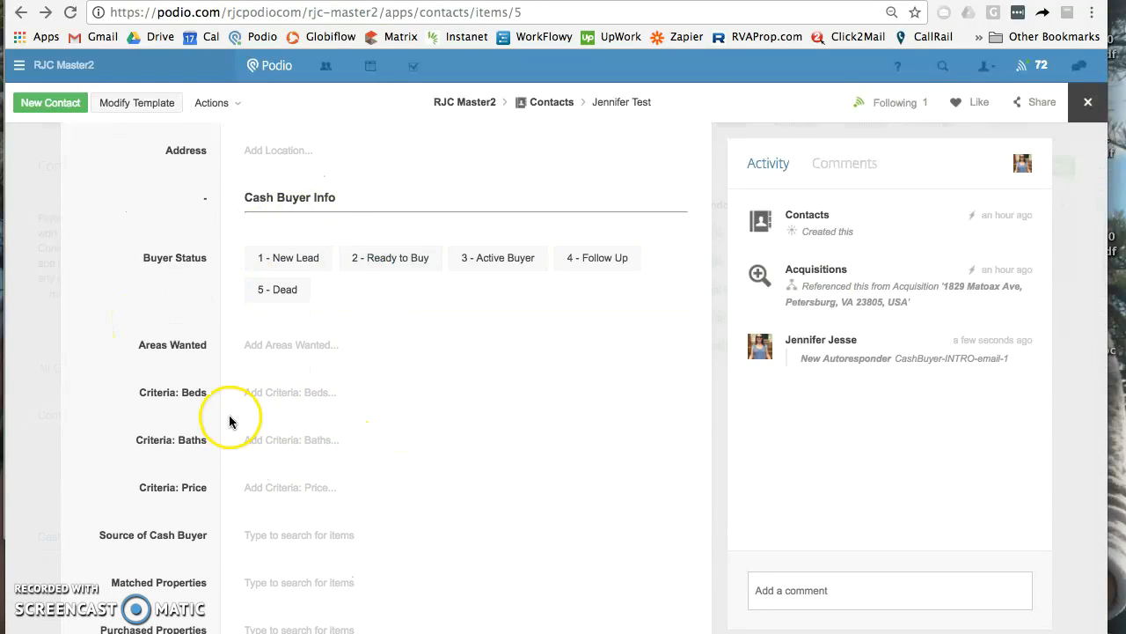
pyautogui.scroll(-2, 188, 396)
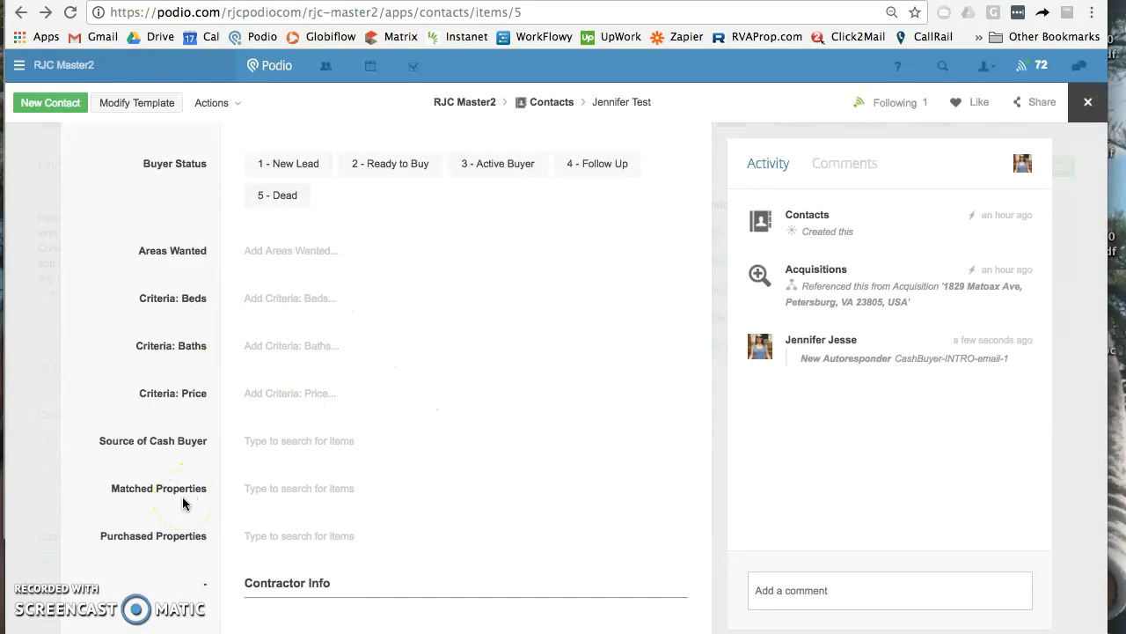
pyautogui.scroll(1, 182, 496)
pyautogui.scroll(-7, 182, 496)
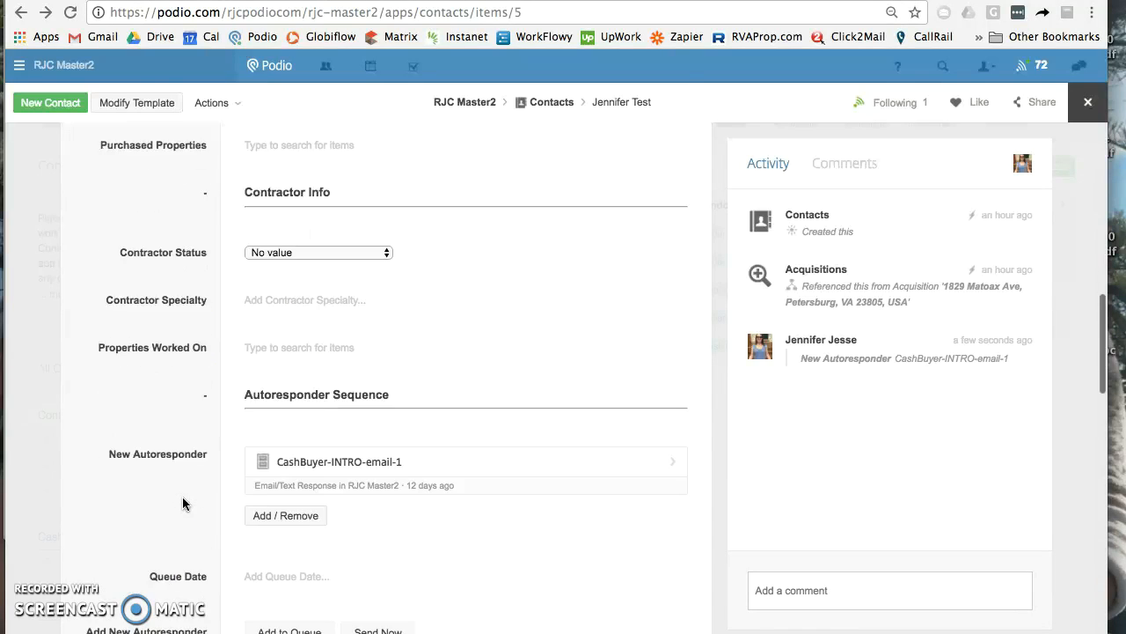
pyautogui.scroll(7, 183, 496)
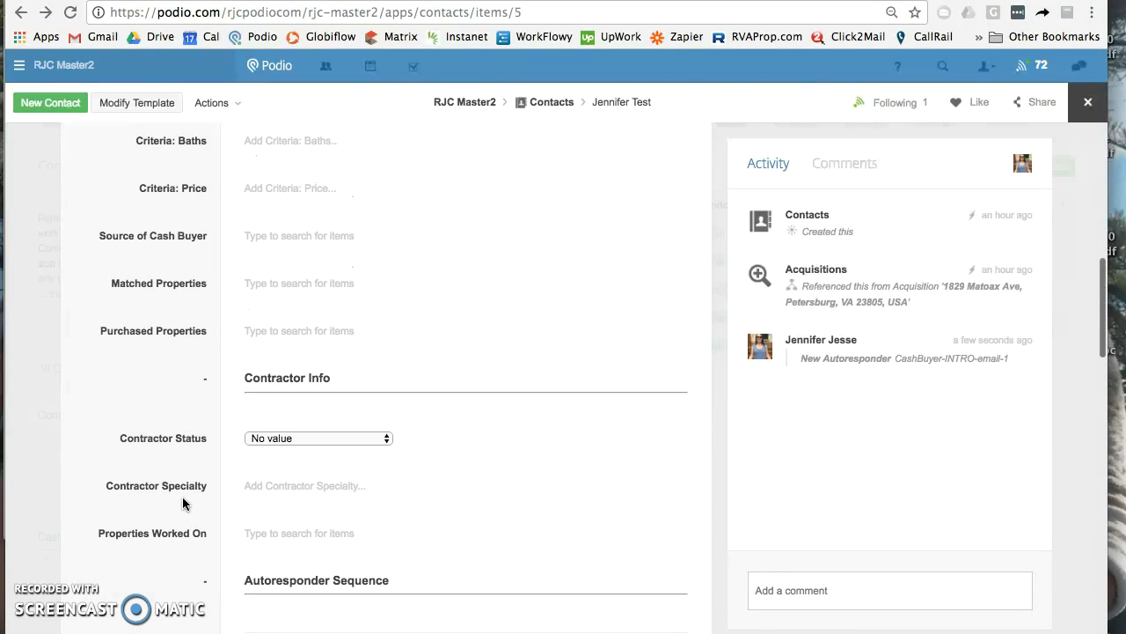